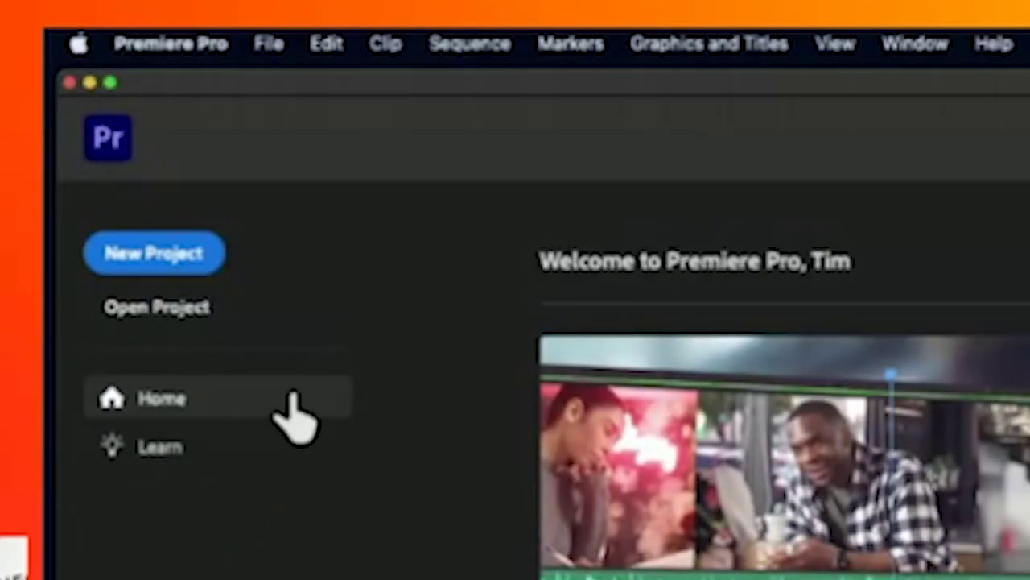
Start a new project and name it SummitStinger1
click(152, 265)
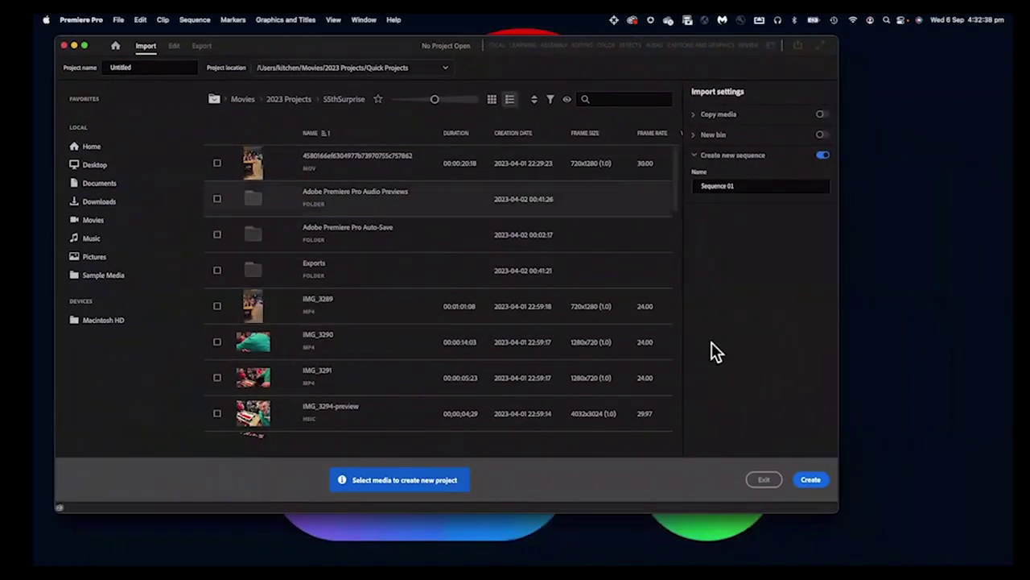
drag(837, 511, 951, 542)
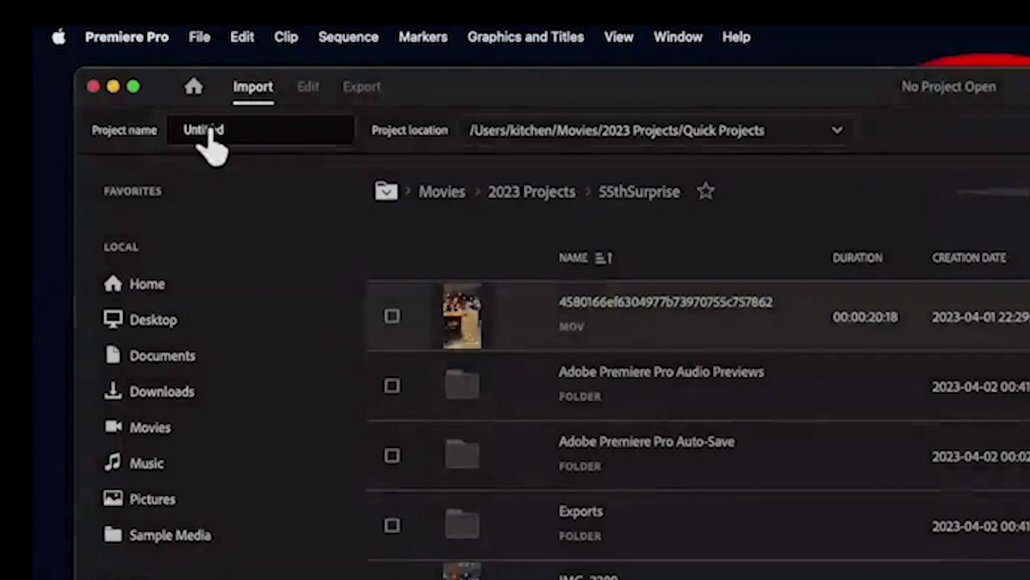
click(242, 132)
drag(242, 133, 161, 131)
text(Su)
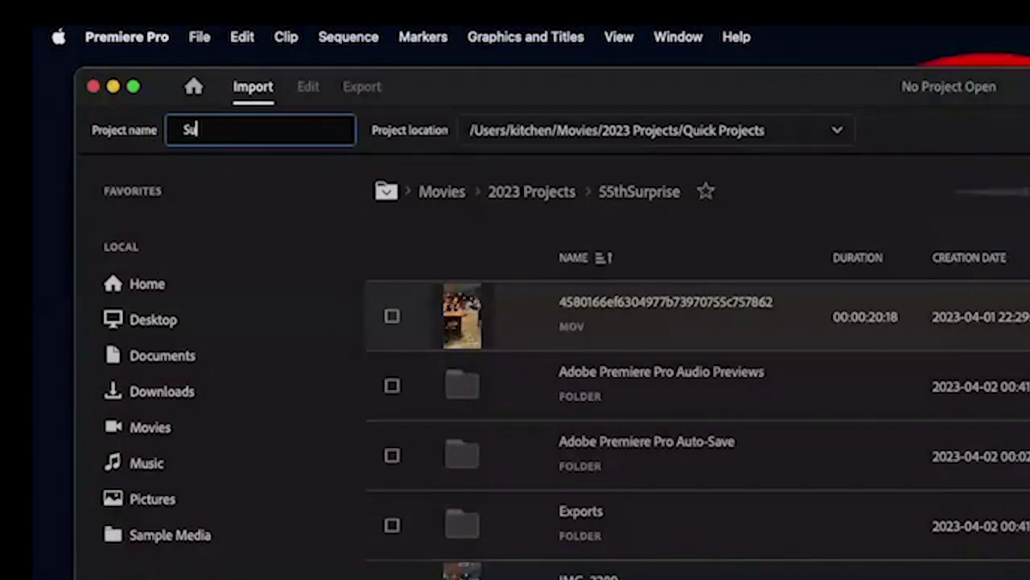
text(mmitStinge)
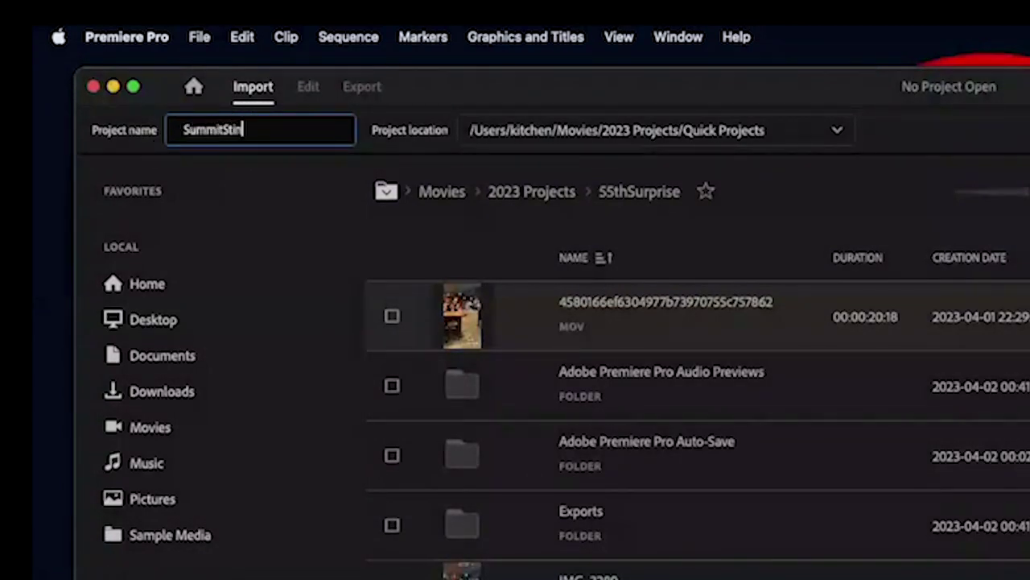
text(r1)
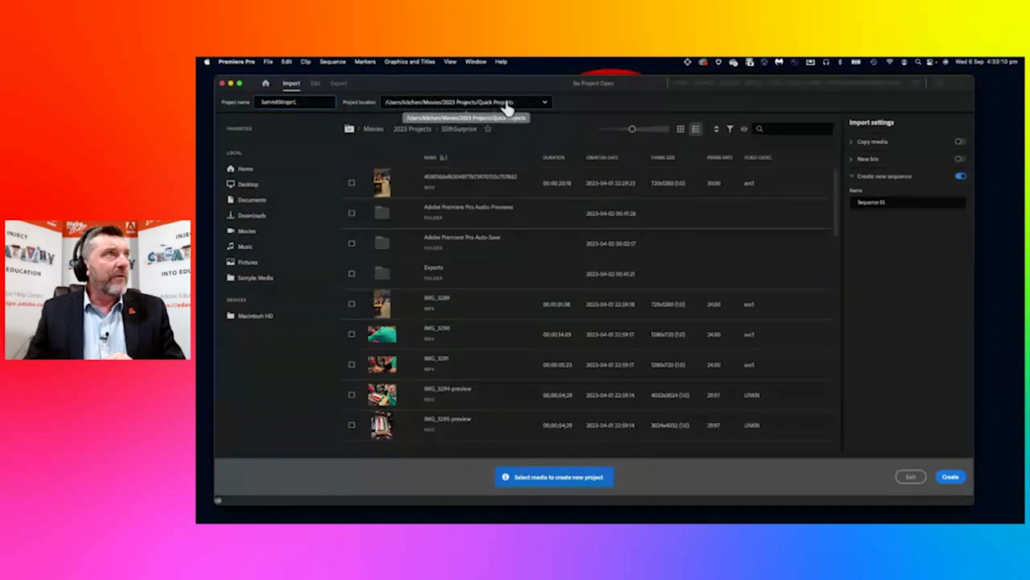
Set the project location to the SummitStinger folder, then create the project and enlarge its window
click(544, 102)
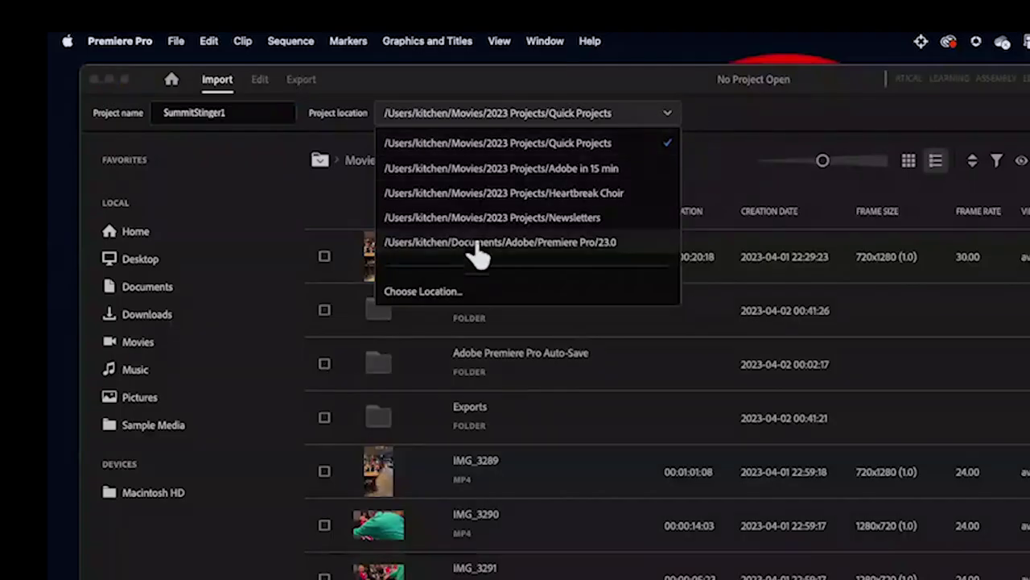
click(427, 291)
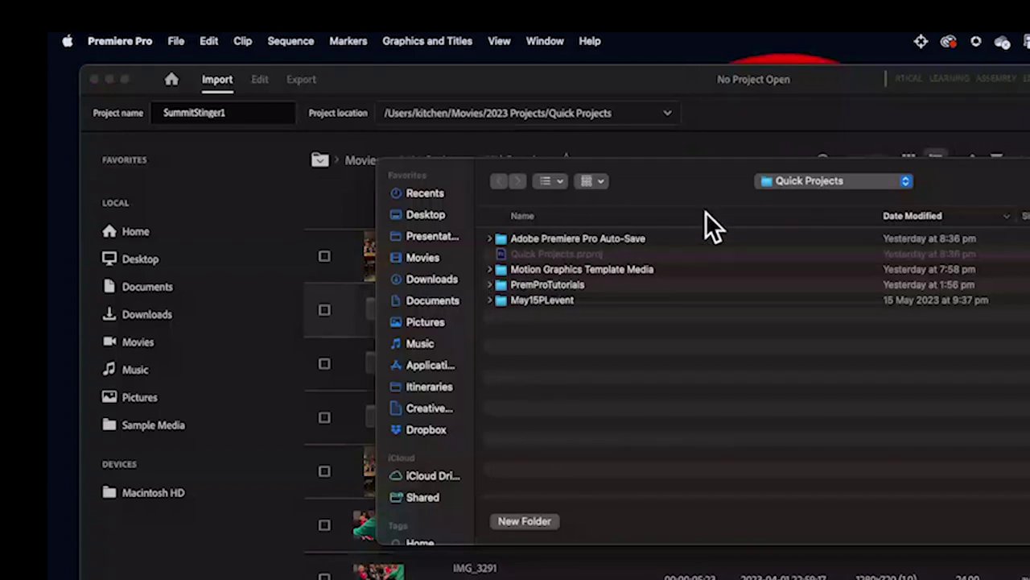
click(798, 179)
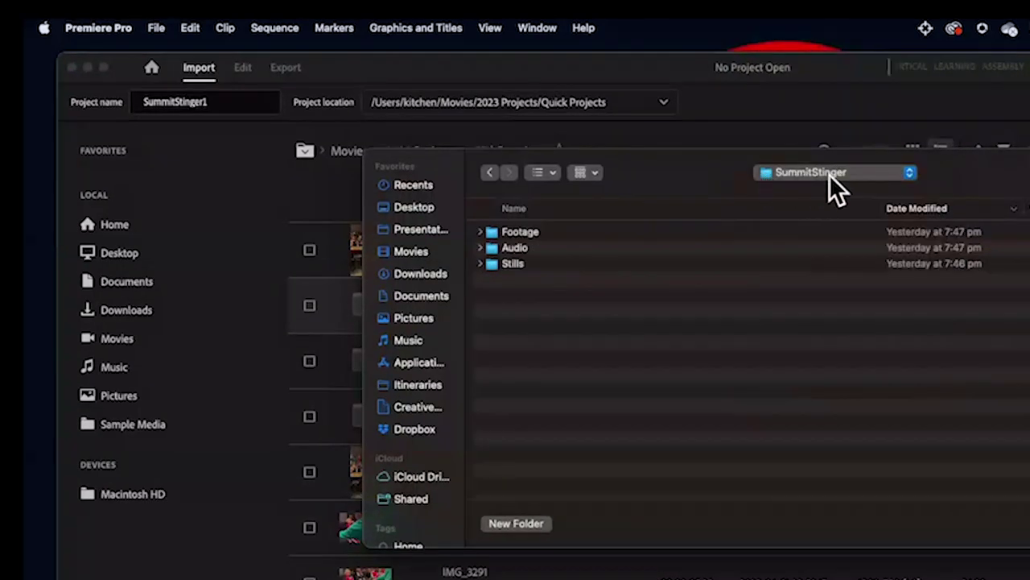
click(481, 232)
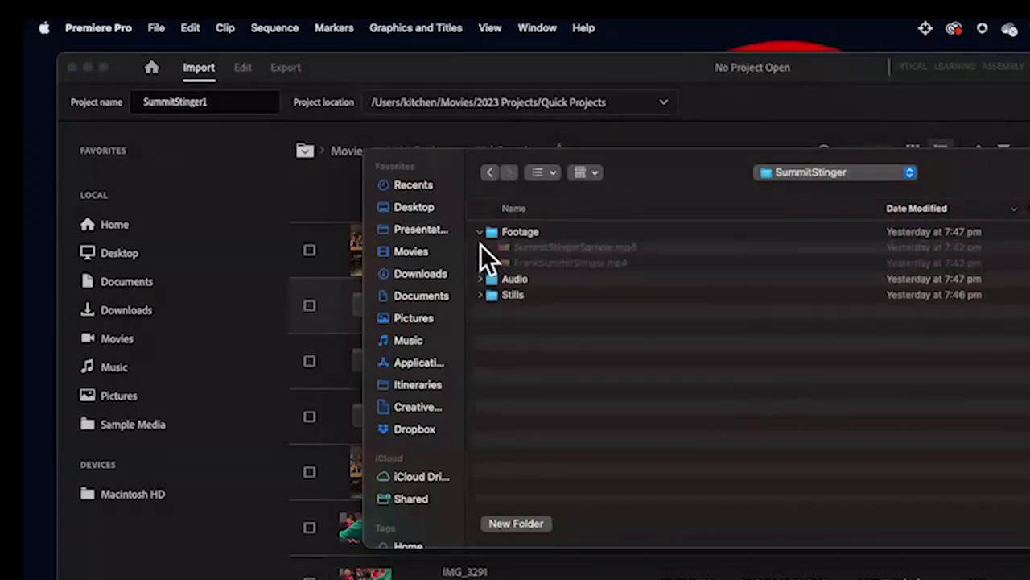
click(480, 278)
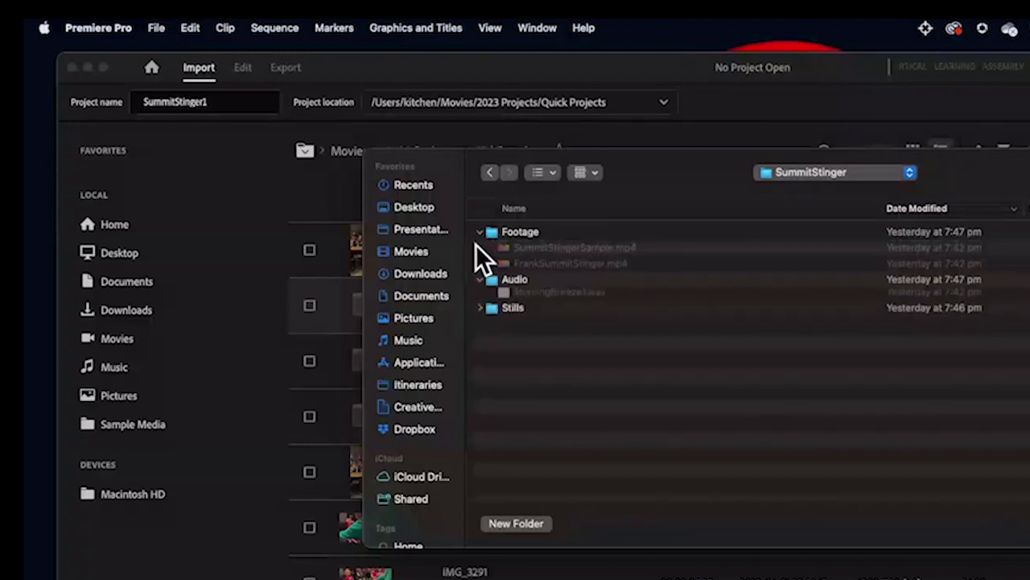
click(481, 231)
click(481, 248)
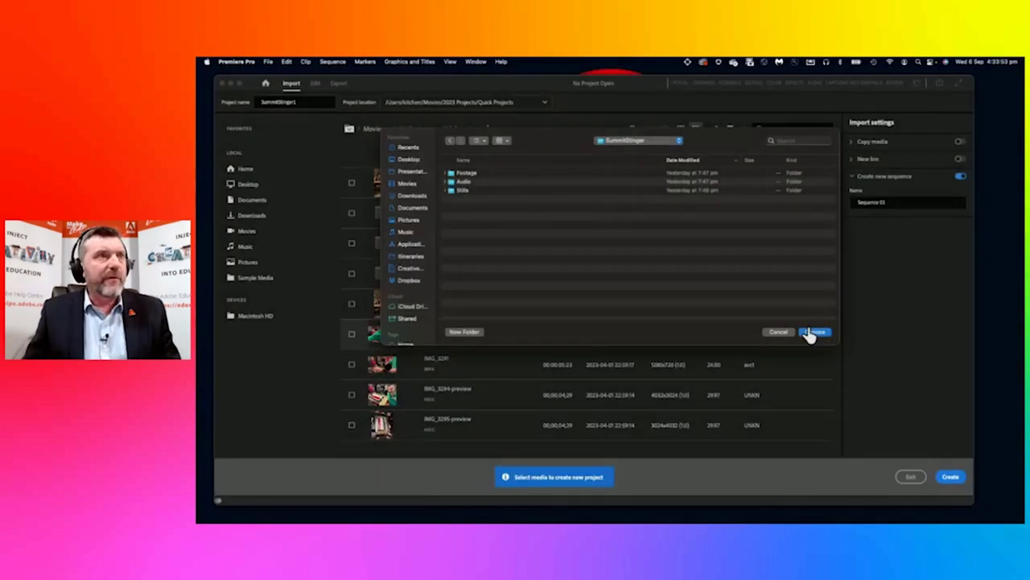
click(815, 331)
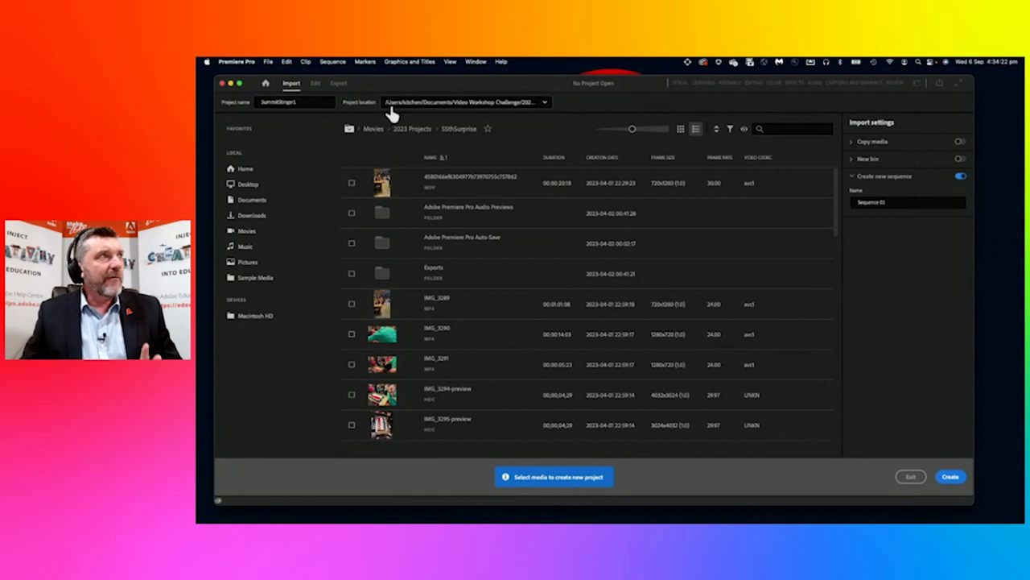
click(951, 476)
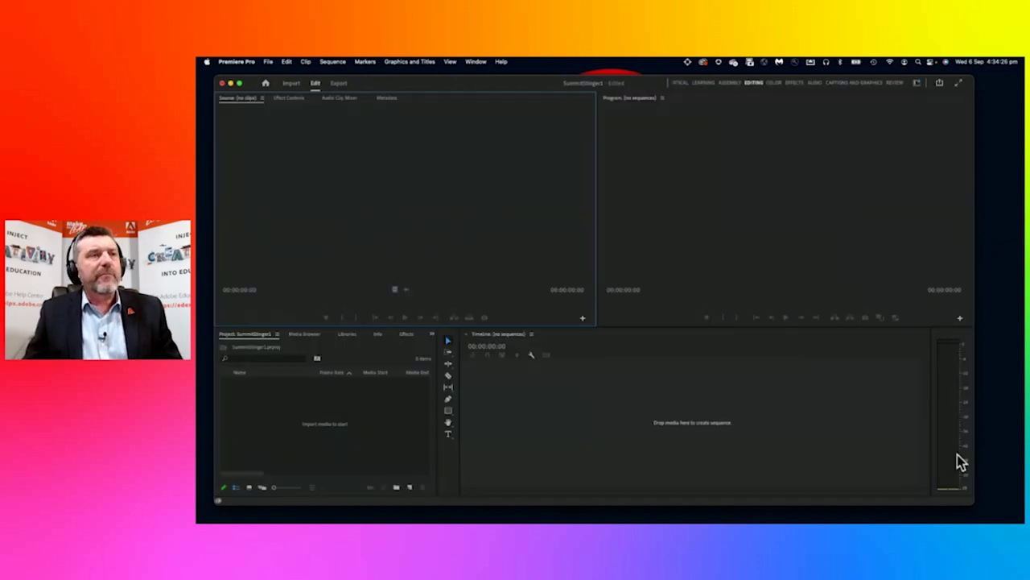
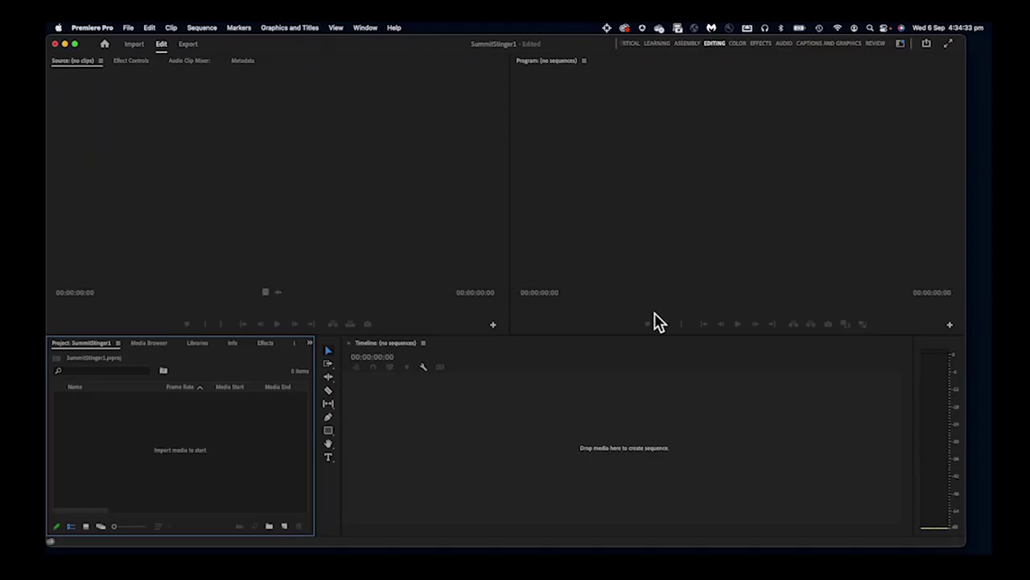
drag(974, 547, 984, 550)
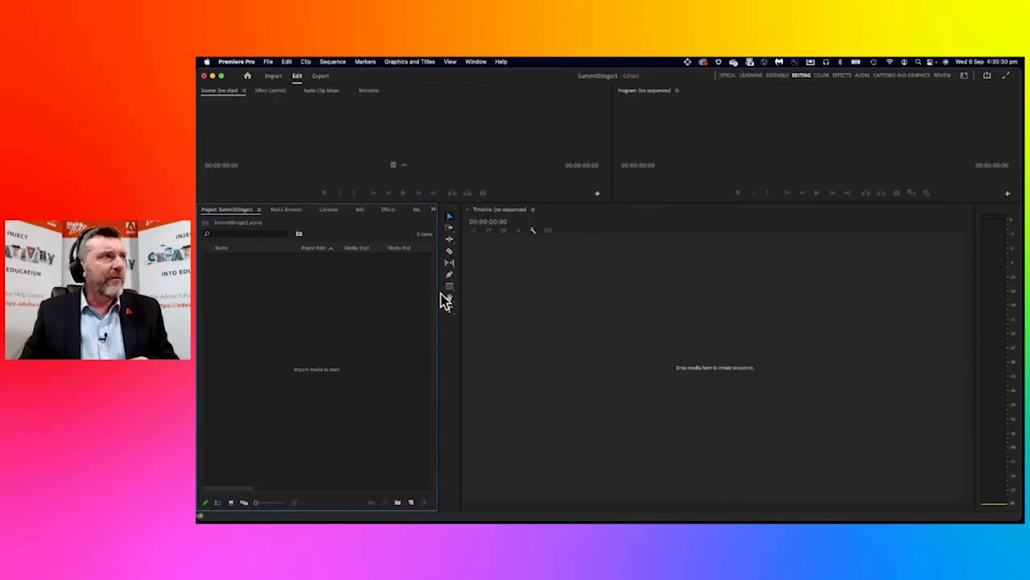
Rearrange the layout by widening the Tools and Audio Meters panels, narrowing the Project panel and making the monitors taller
drag(461, 295, 775, 296)
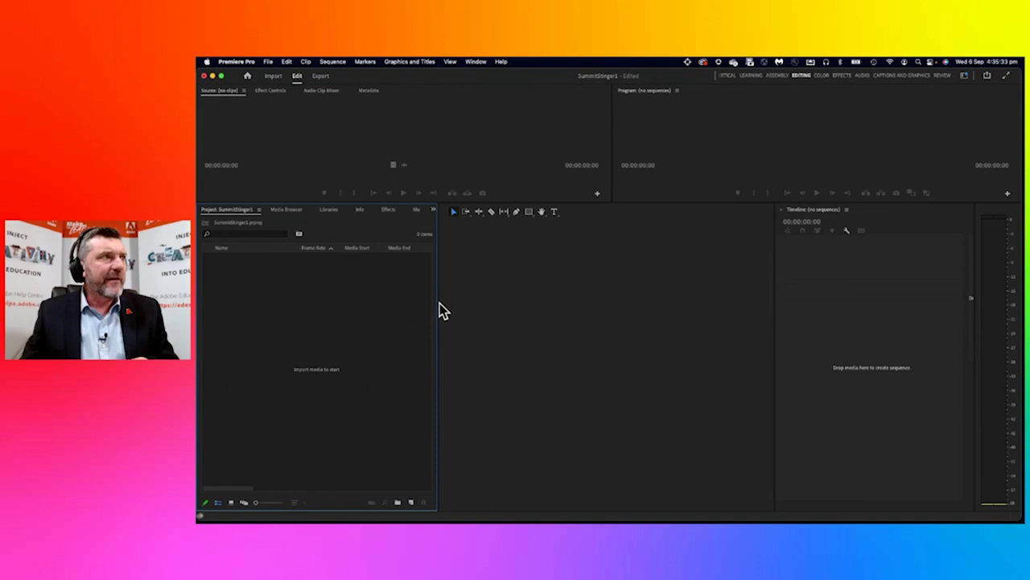
drag(437, 304, 332, 303)
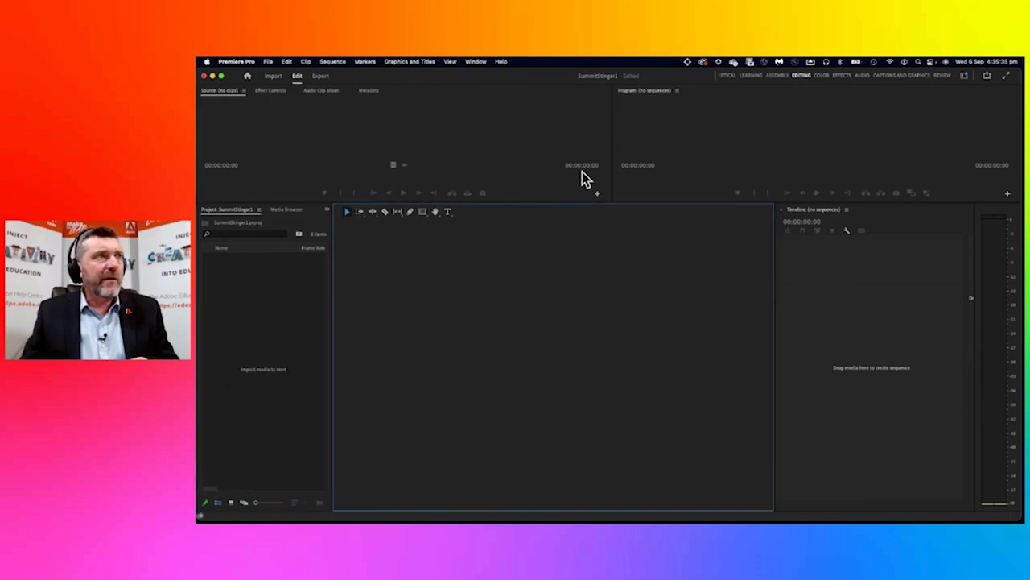
drag(604, 201, 607, 237)
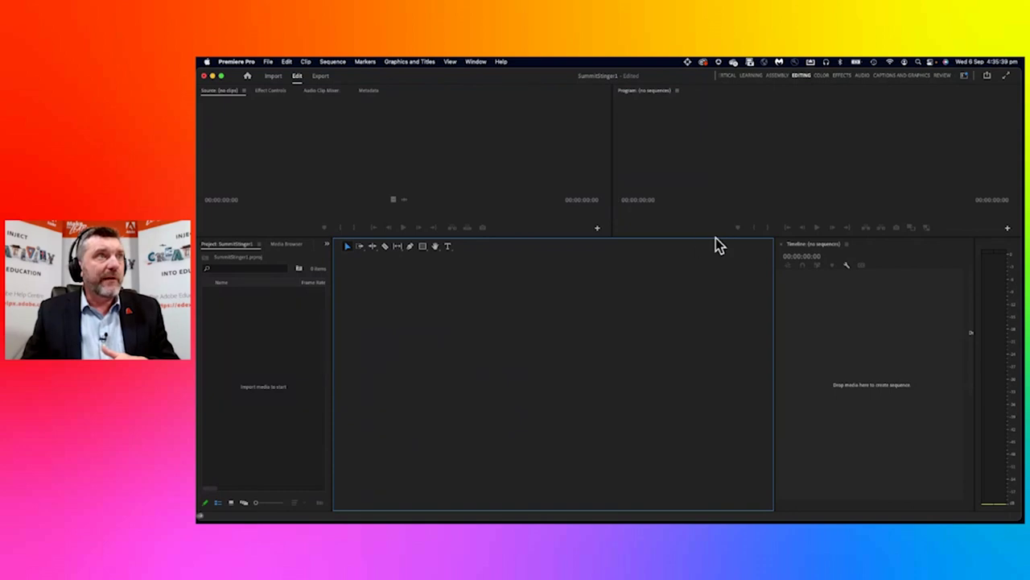
drag(716, 238, 711, 284)
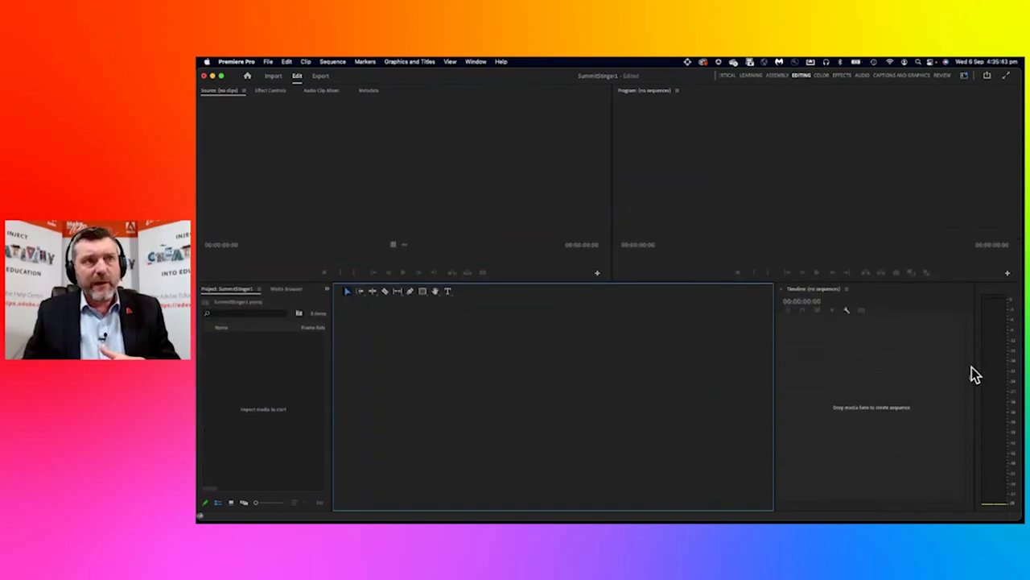
drag(972, 361, 873, 360)
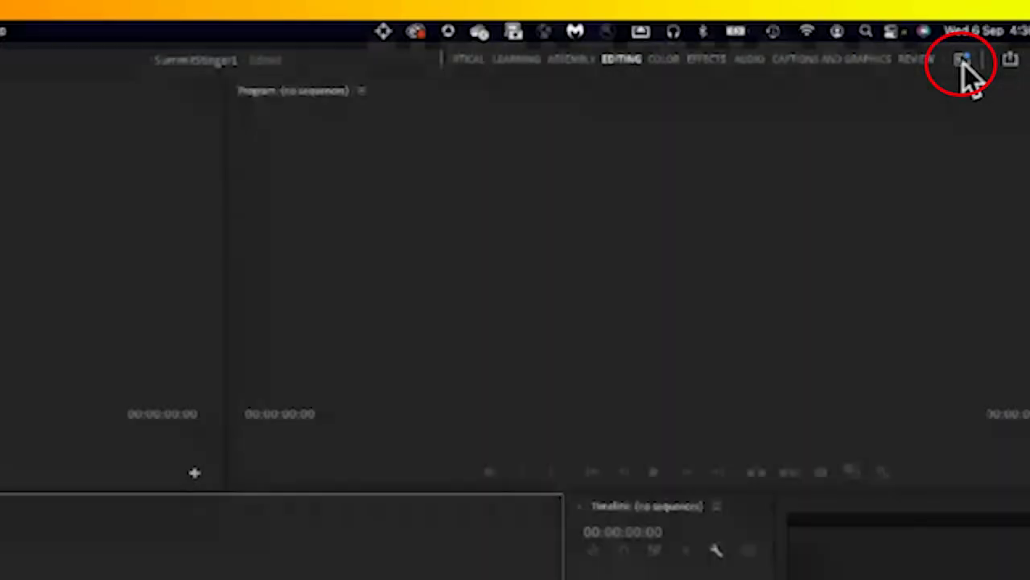
Reset the Editing workspace to its saved layout
click(963, 63)
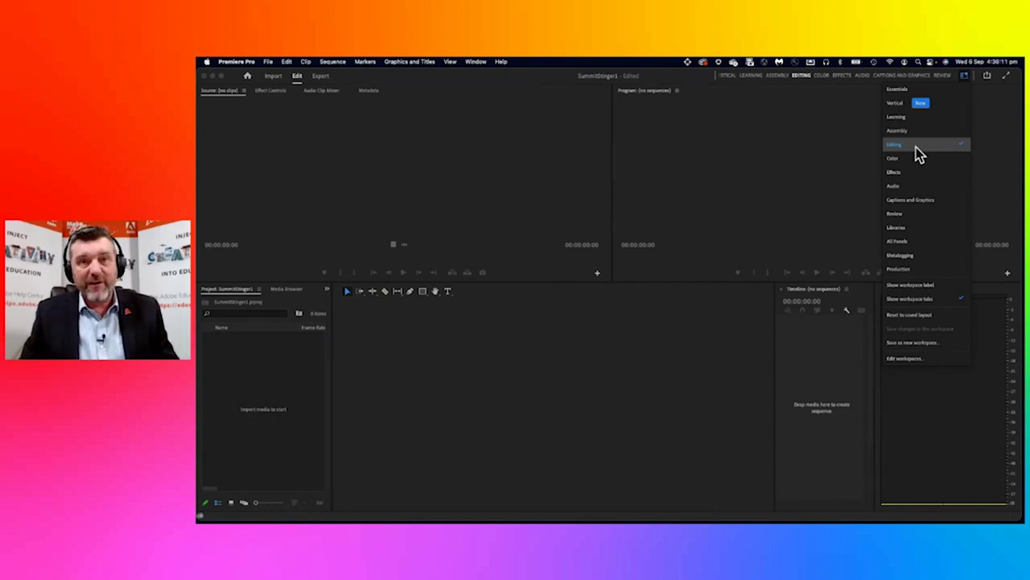
click(852, 153)
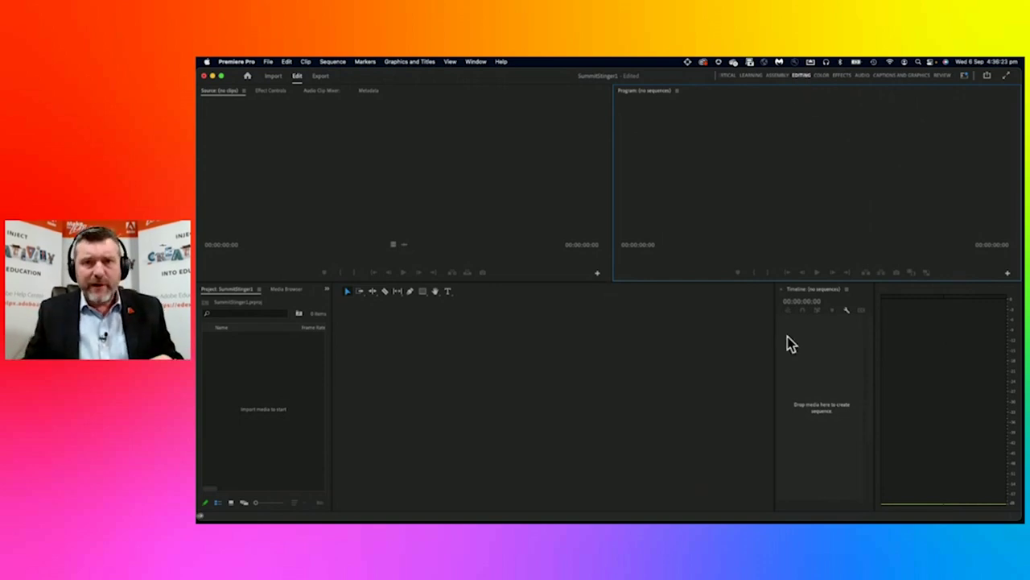
click(477, 62)
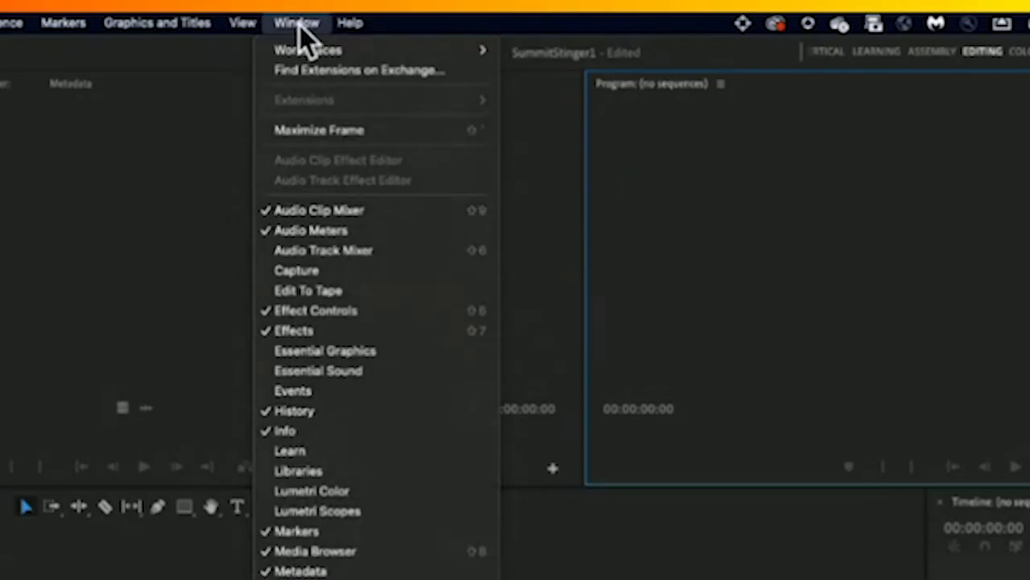
mouse_move(482, 73)
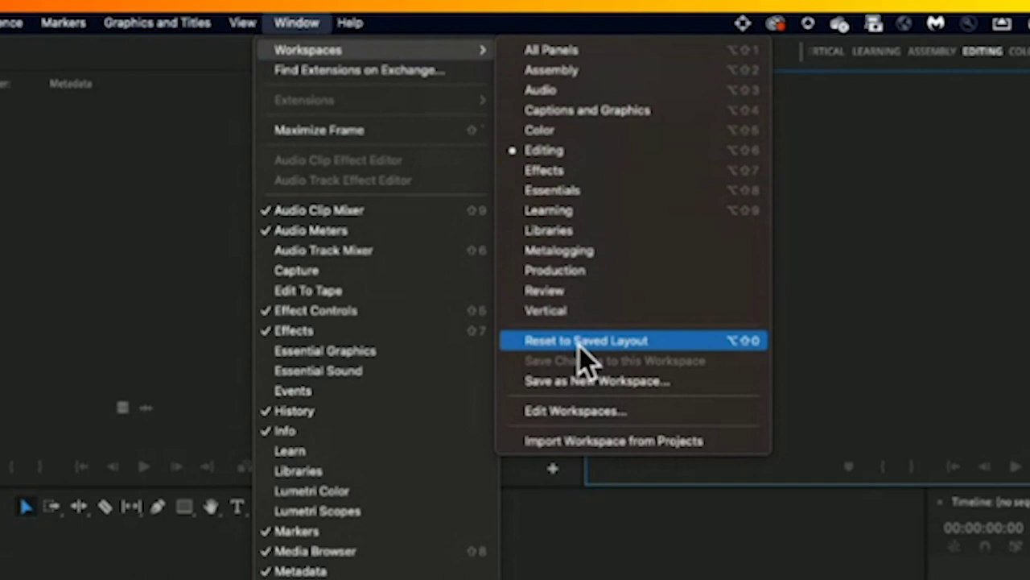
click(626, 345)
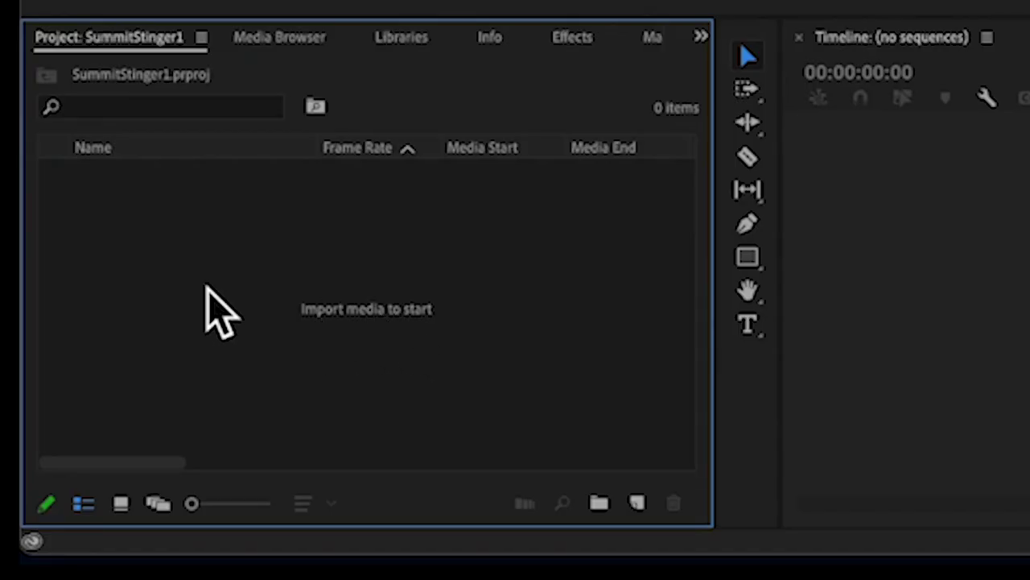
right_click(196, 270)
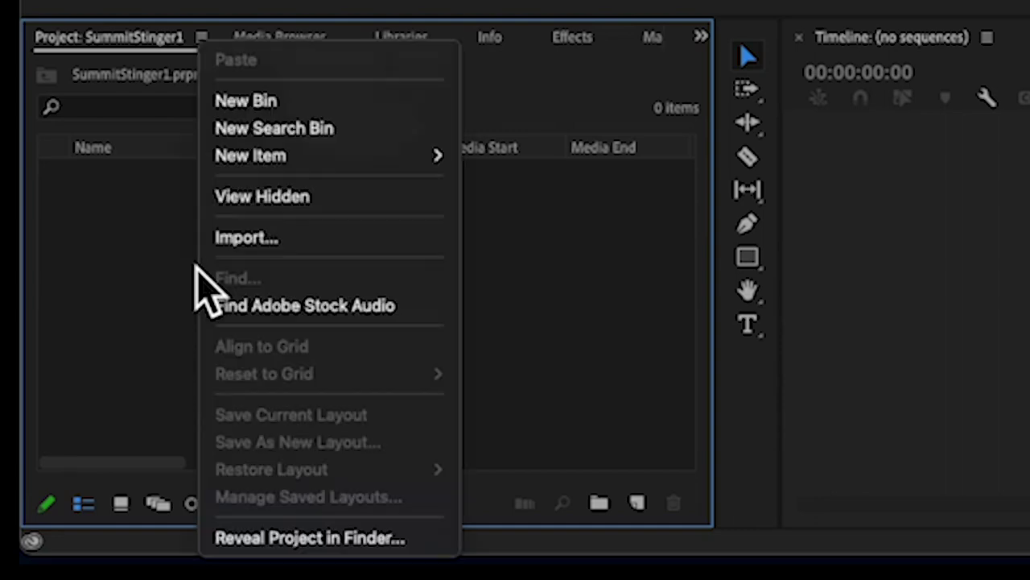
click(242, 238)
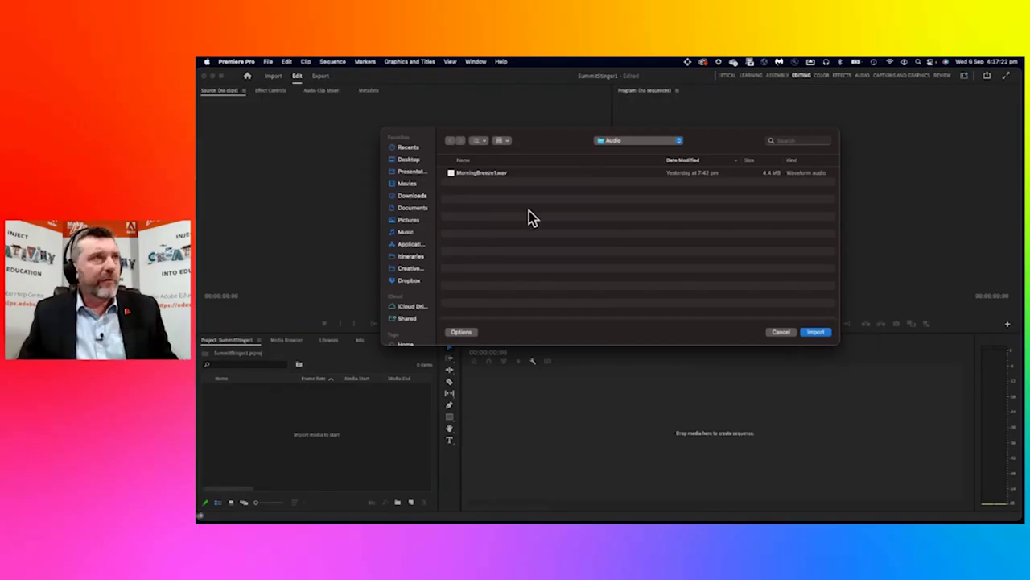
click(610, 143)
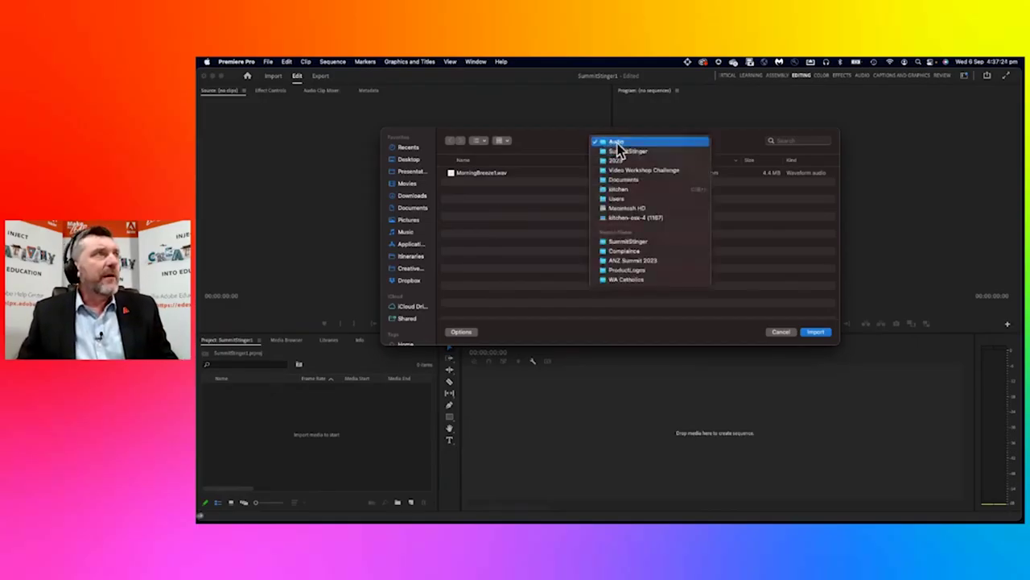
click(635, 151)
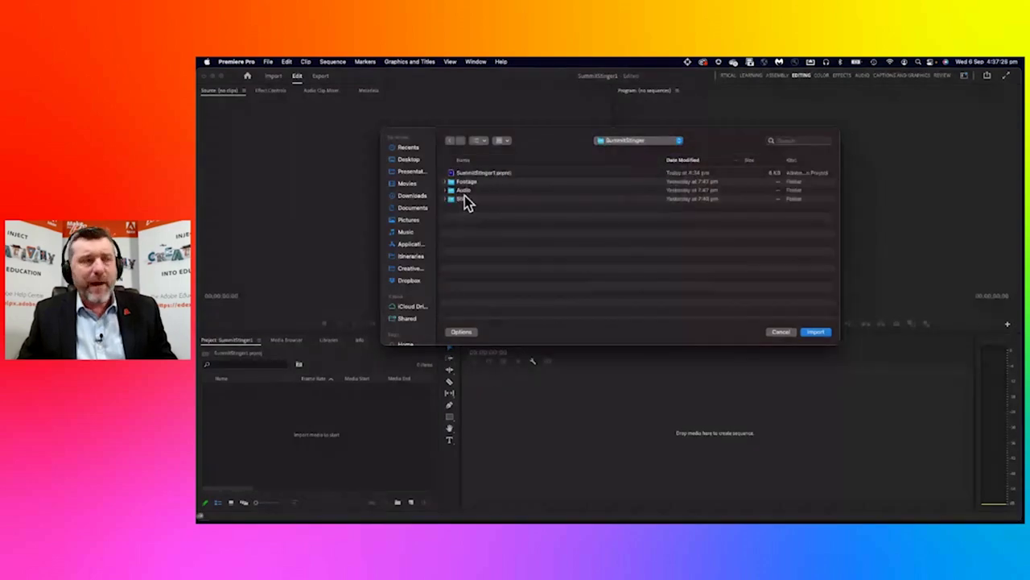
click(461, 185)
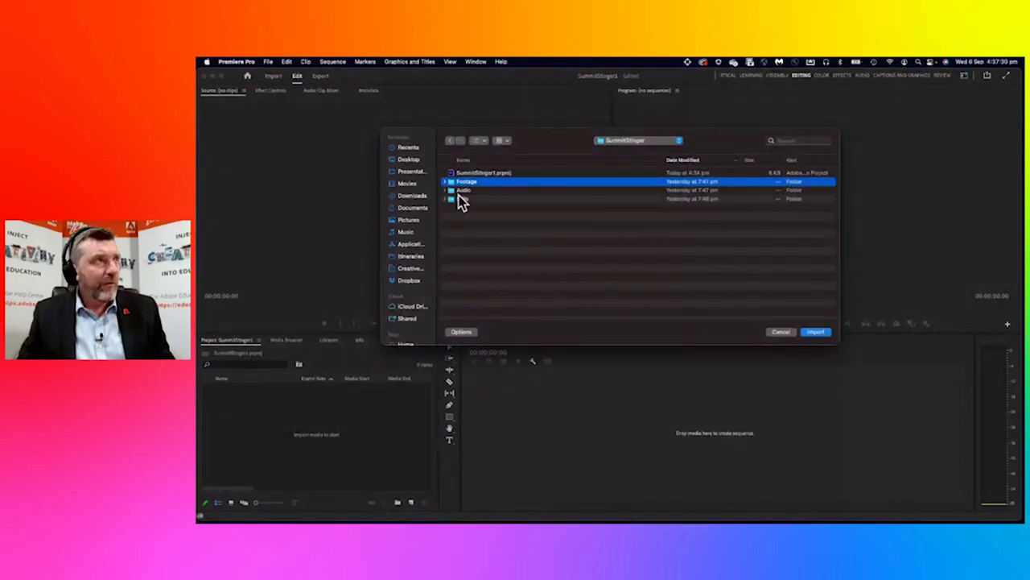
shift+click(456, 199)
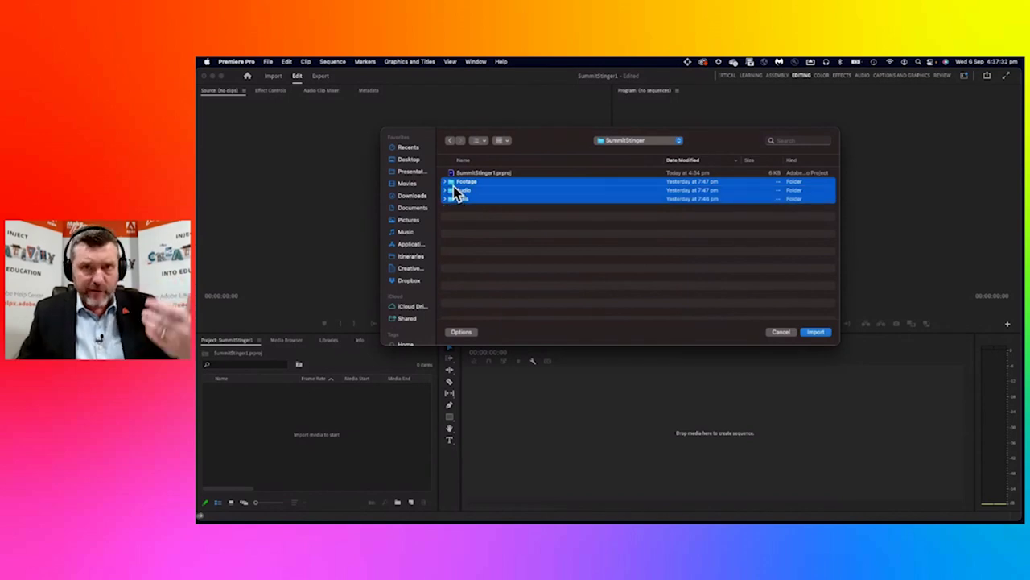
click(815, 333)
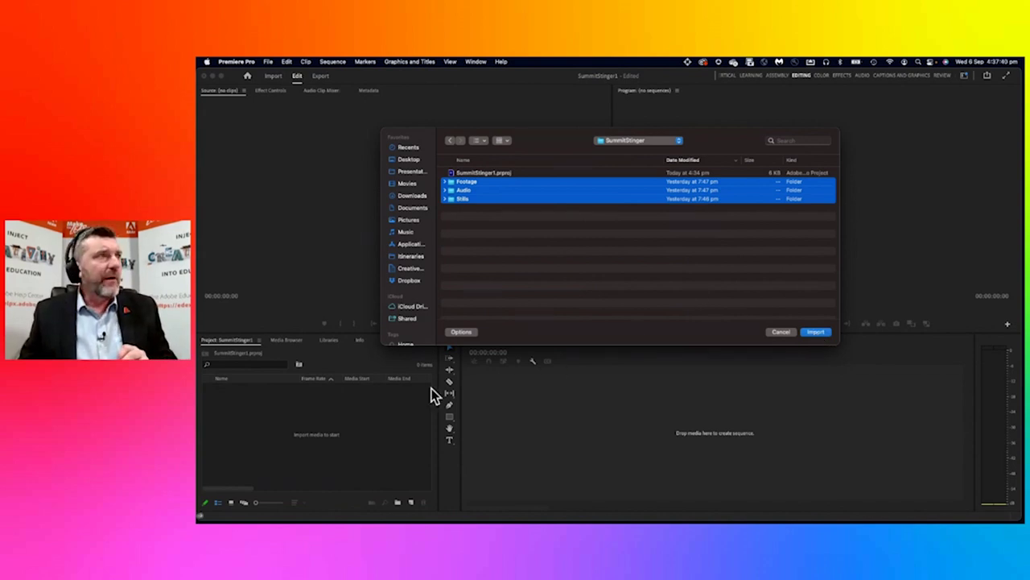
click(780, 333)
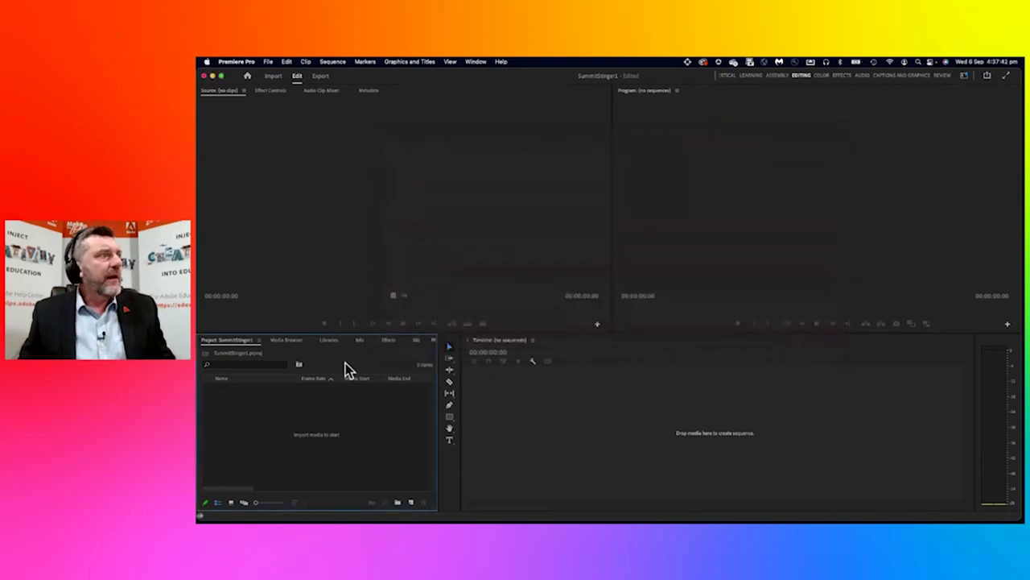
Import the Footage, Audio and Stills folders from the SummitStinger folder into the project
right_click(310, 406)
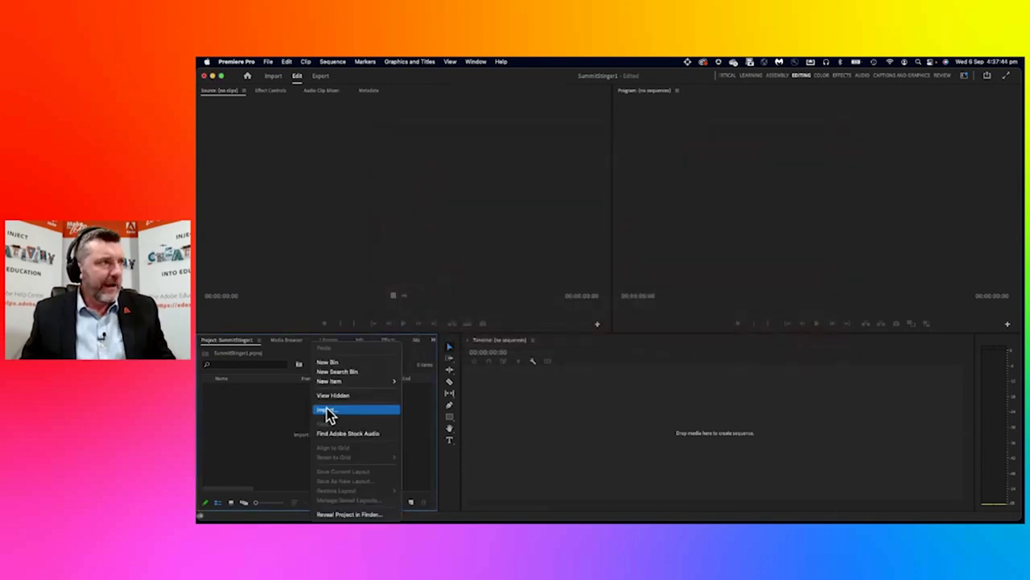
click(327, 410)
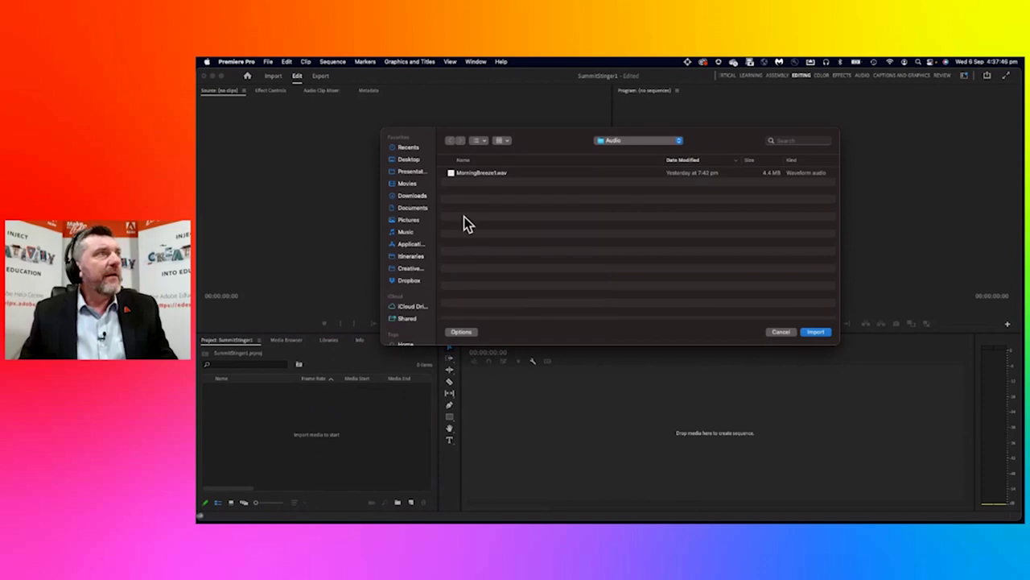
click(635, 142)
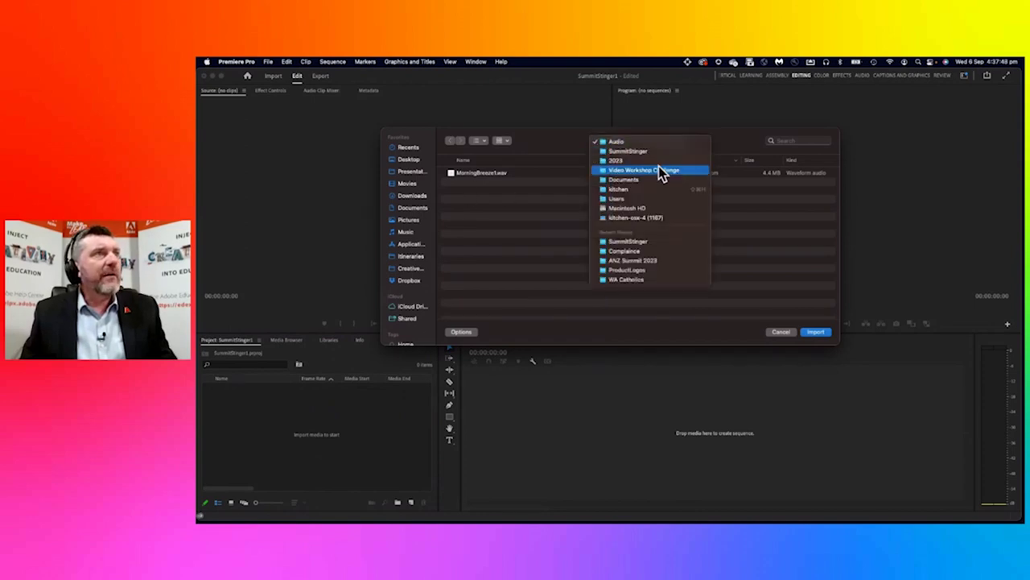
click(632, 242)
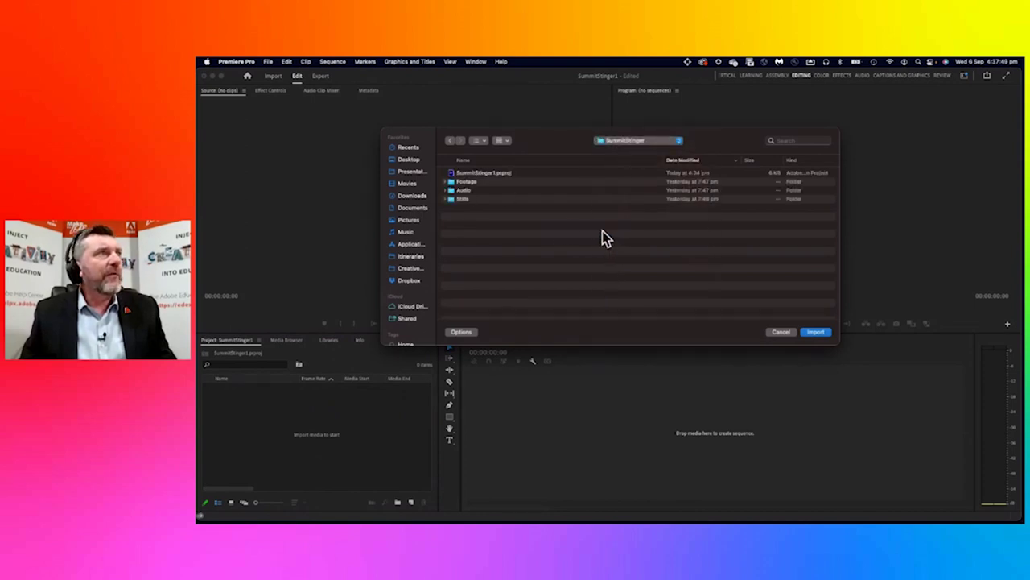
click(445, 181)
click(470, 184)
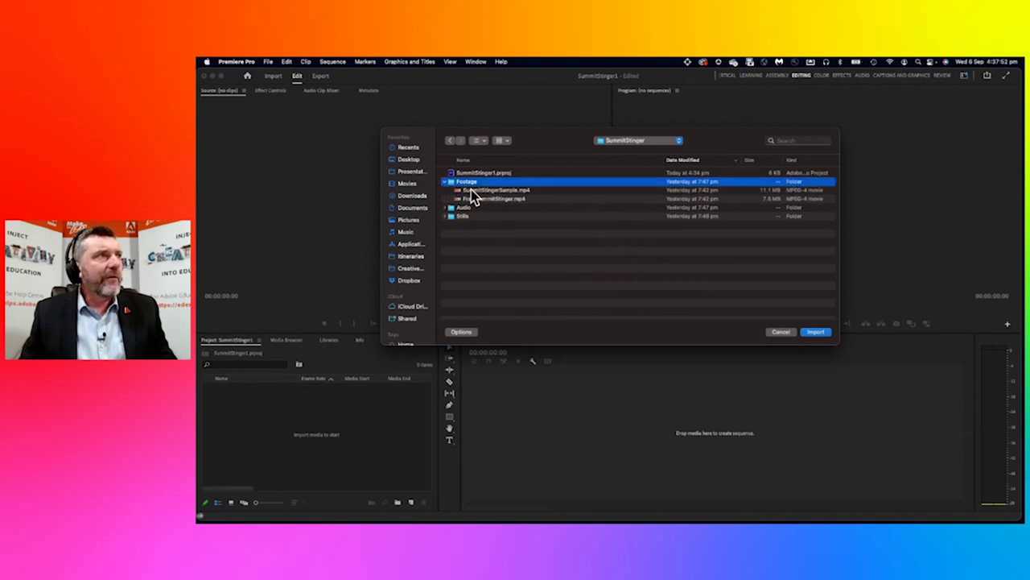
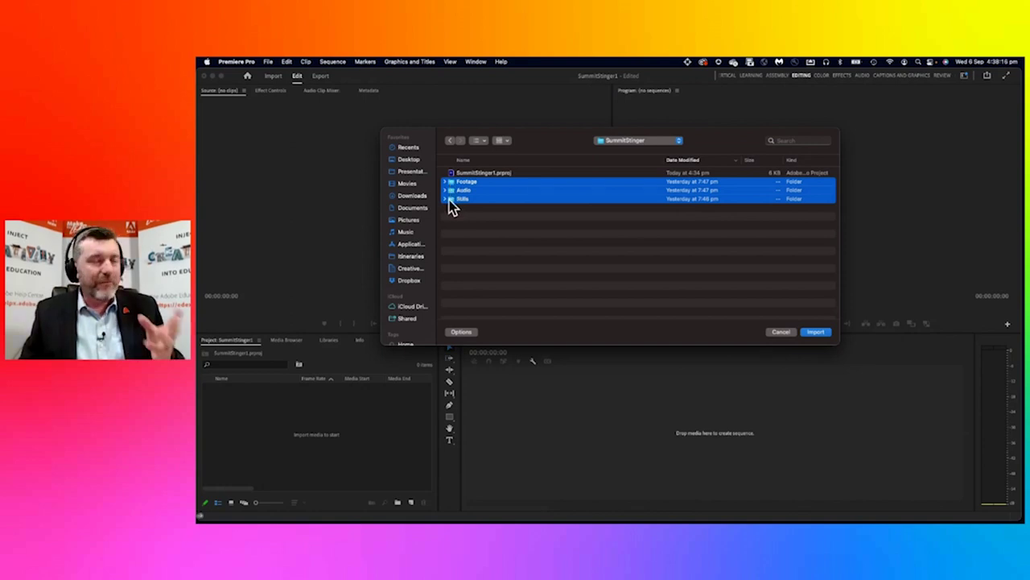
click(444, 199)
click(445, 191)
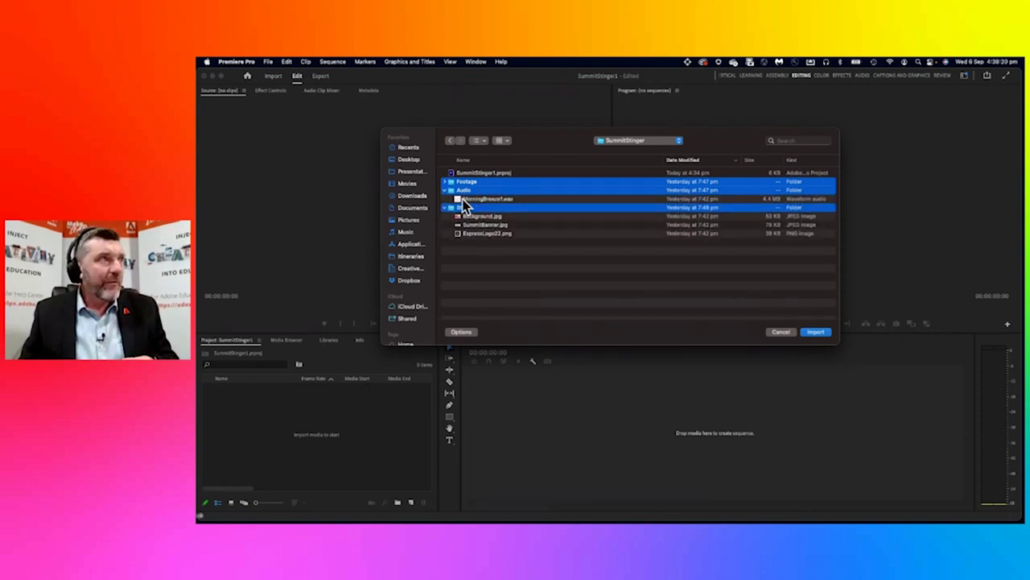
click(445, 207)
click(444, 191)
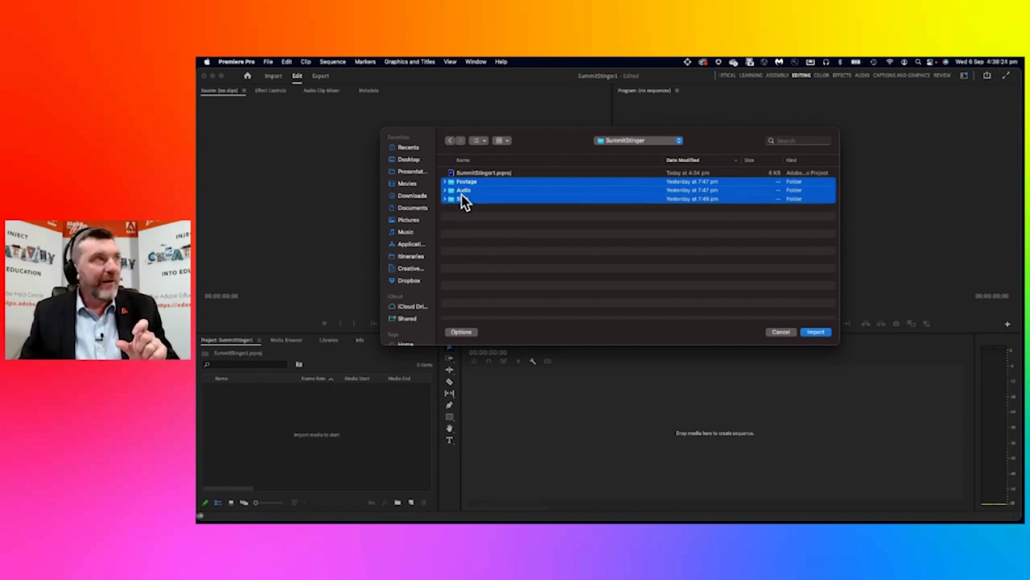
click(817, 332)
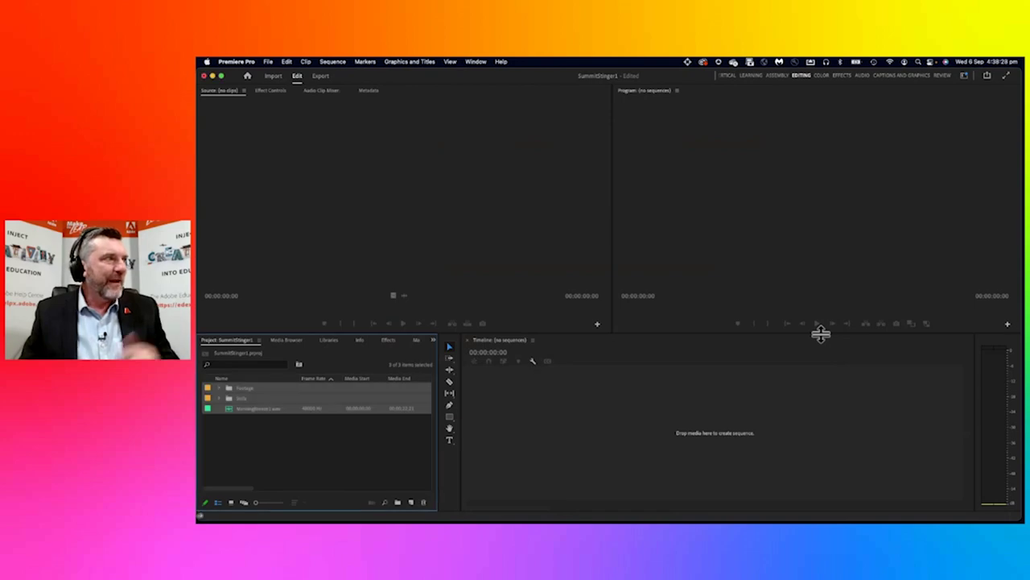
Create a new bin named Audio at the top level of the project
click(235, 413)
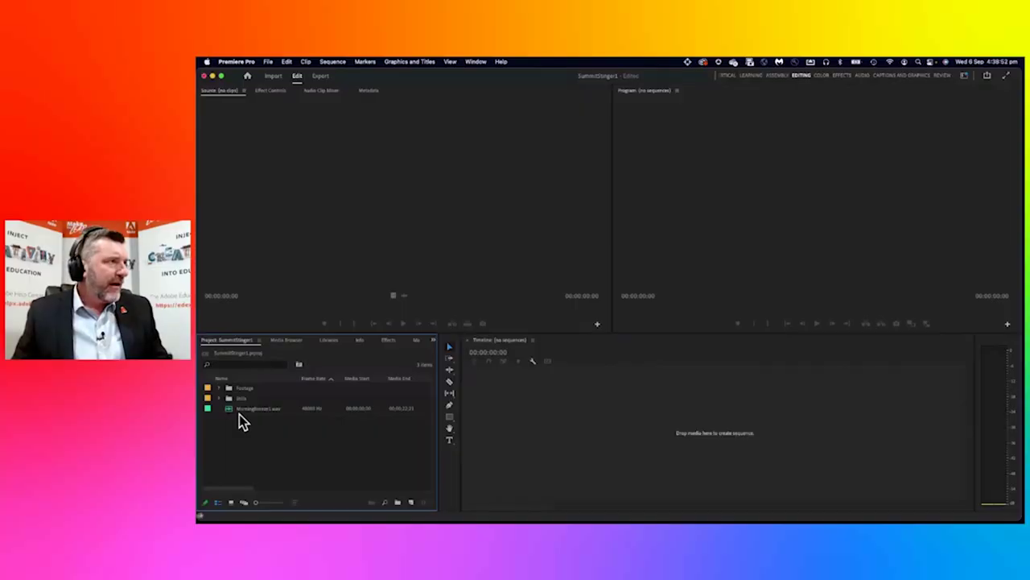
right_click(227, 424)
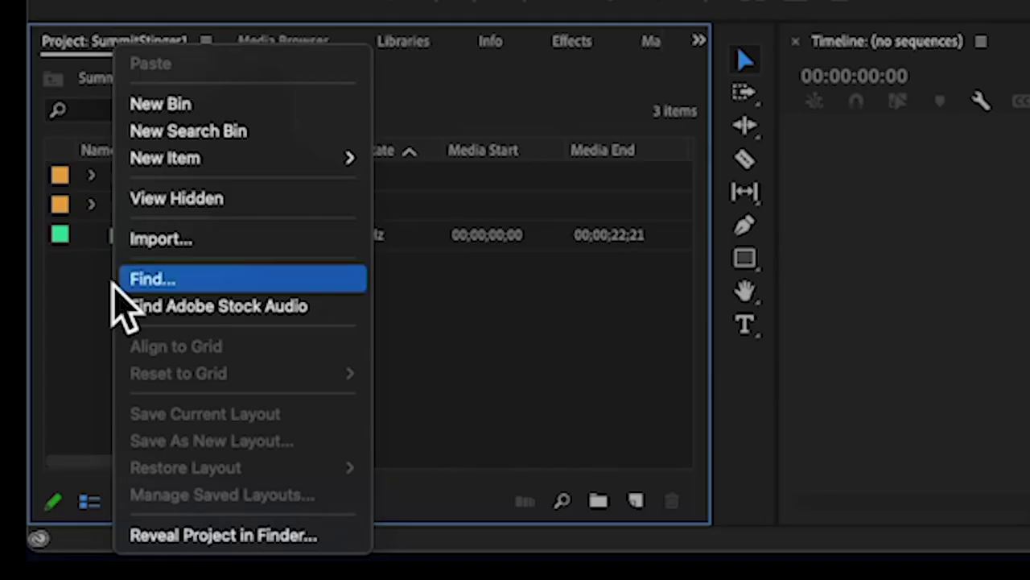
click(172, 104)
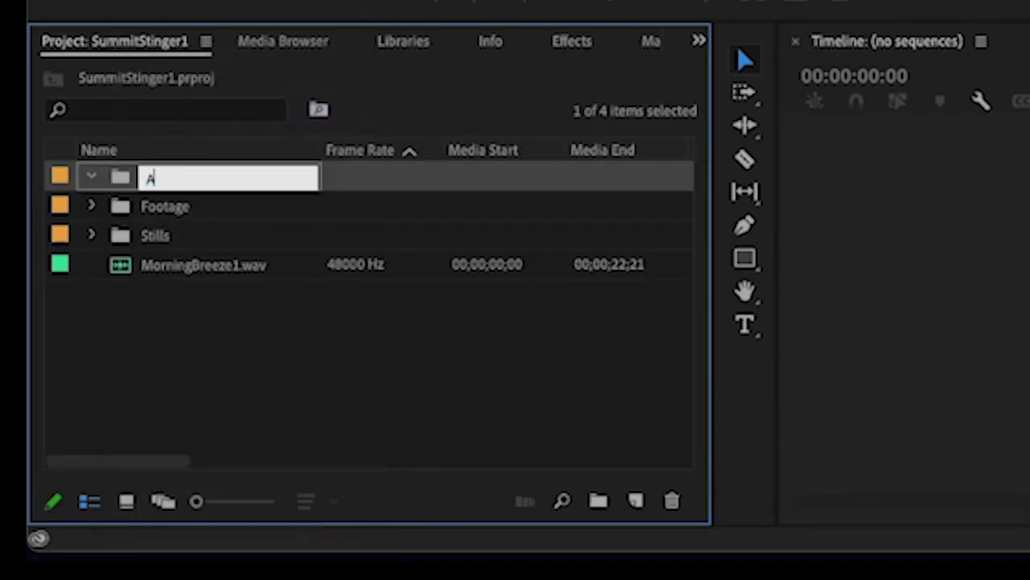
click(181, 322)
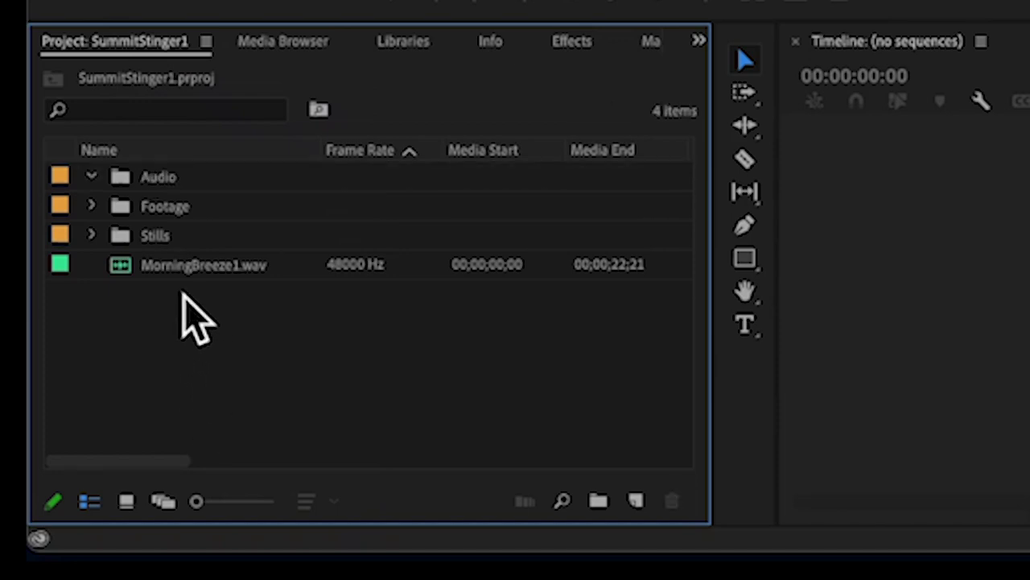
Move MorningBreeze1.wav into the Audio bin and collapse the bin
click(120, 269)
drag(121, 269, 122, 178)
click(93, 177)
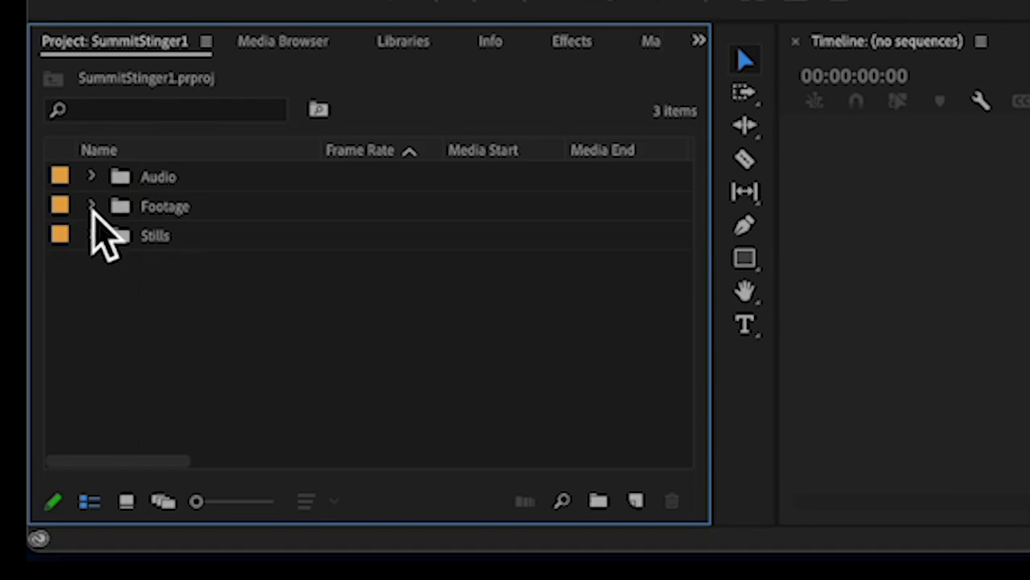
Compare the project's icon and list views and examine the contents of the Audio, Footage and Stills bins
click(231, 503)
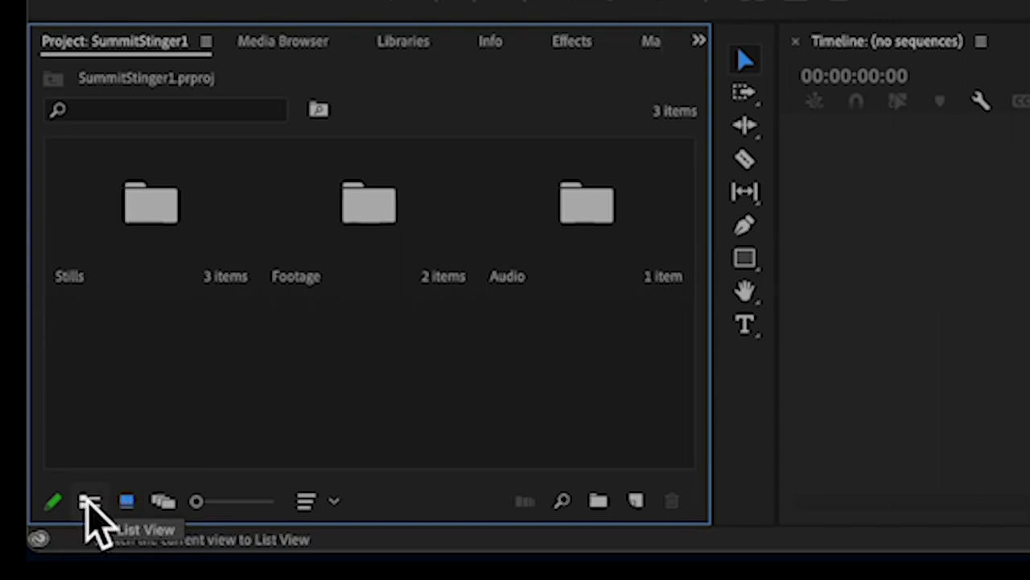
click(90, 502)
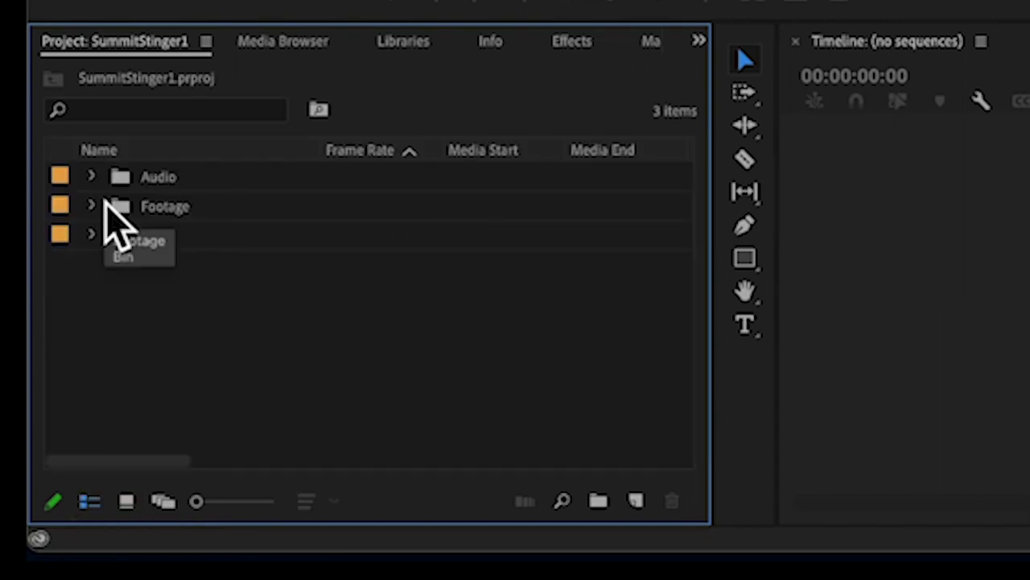
click(91, 177)
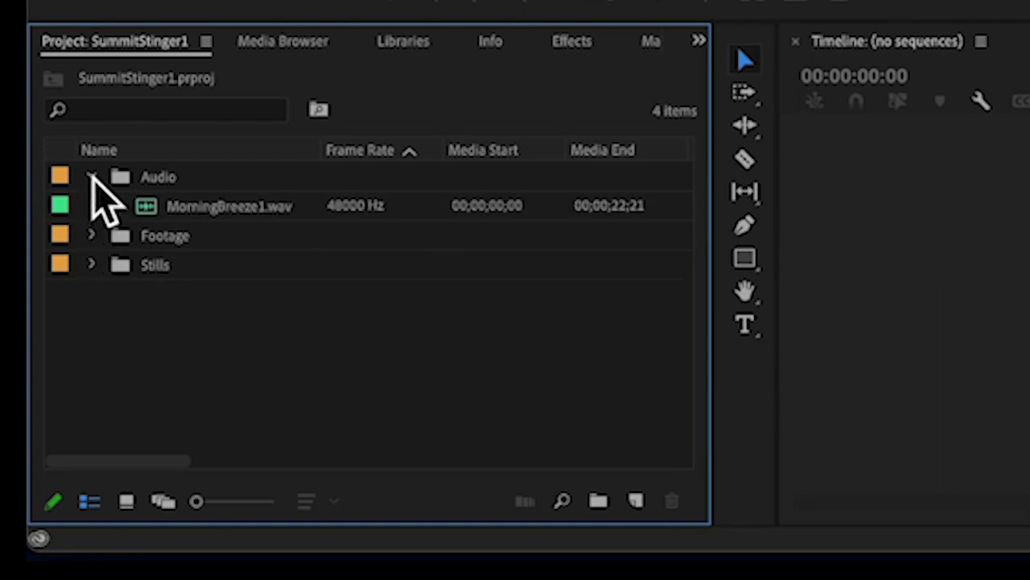
click(91, 235)
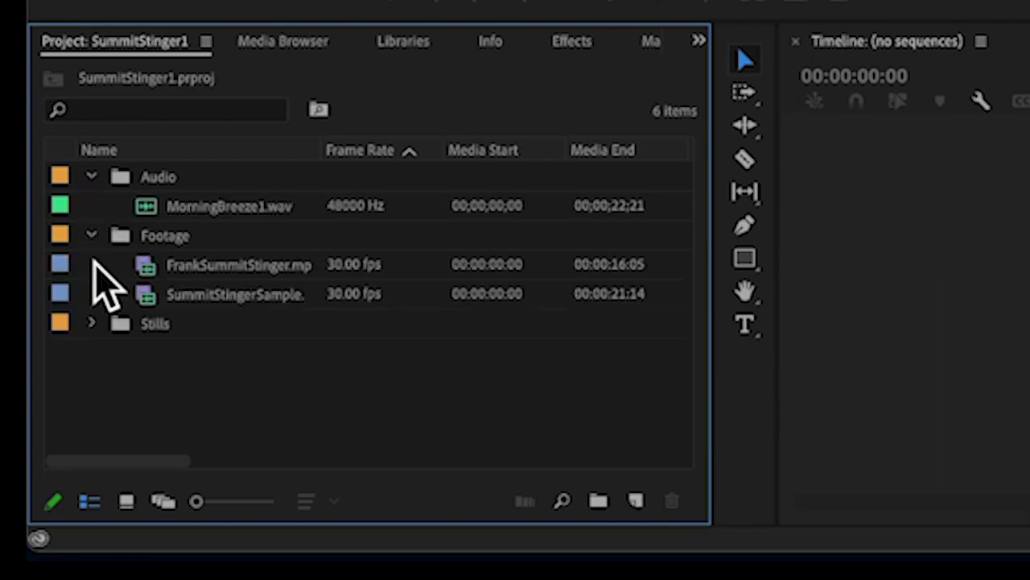
click(91, 322)
click(91, 176)
click(90, 205)
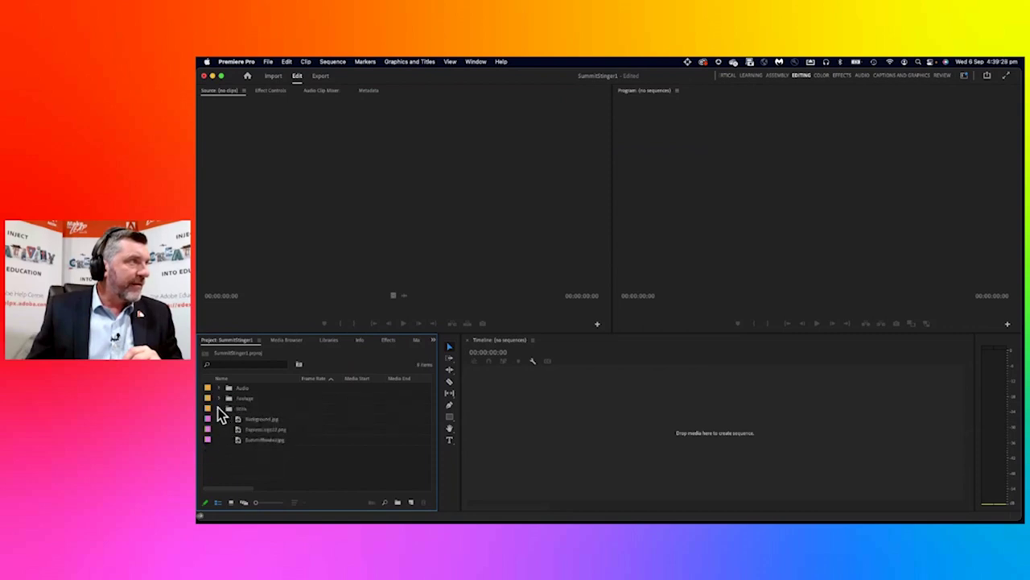
click(218, 409)
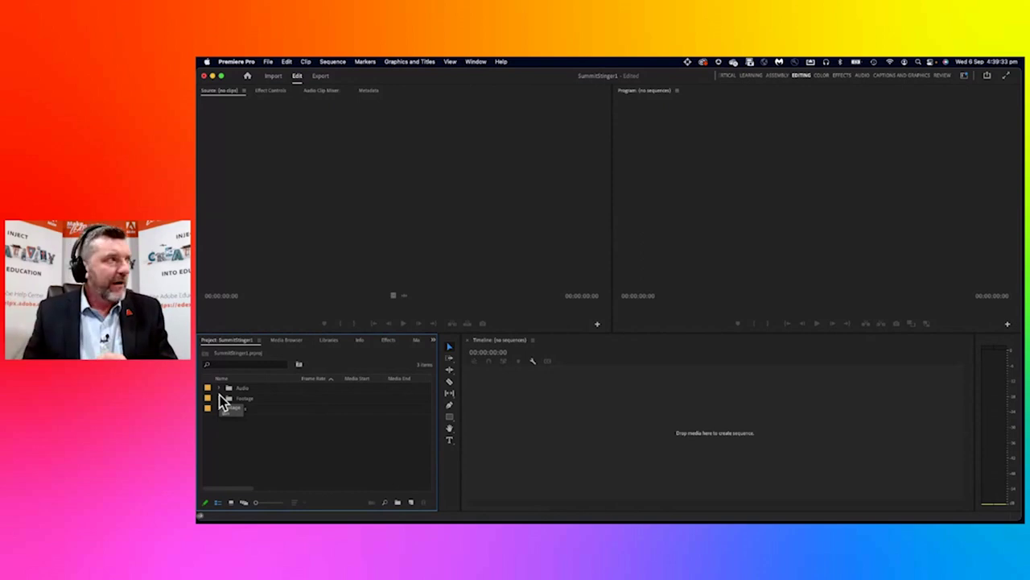
drag(246, 408, 232, 400)
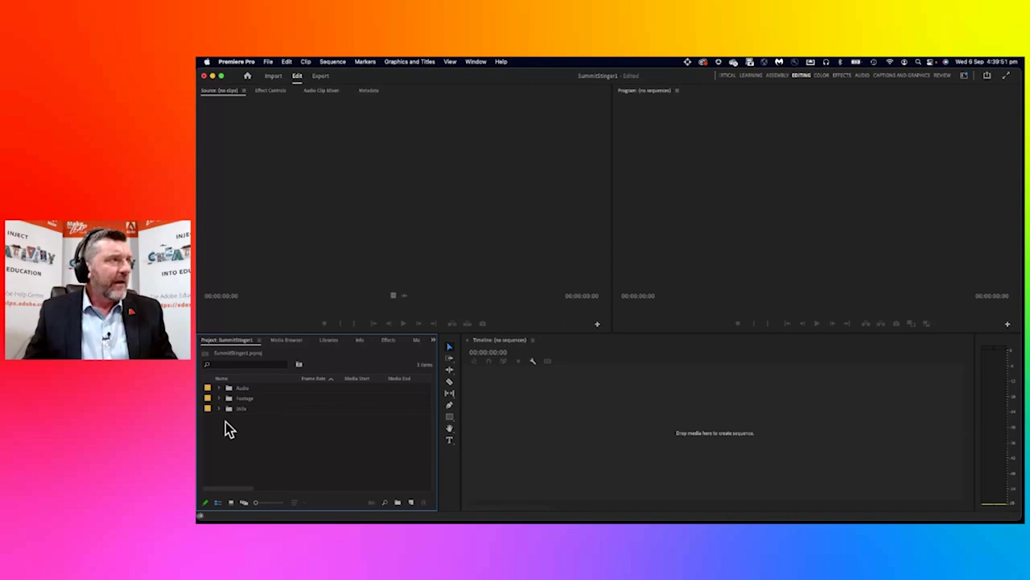
Create a new sequence named SummitStinger1 using the HDV 1080p25 preset
right_click(226, 422)
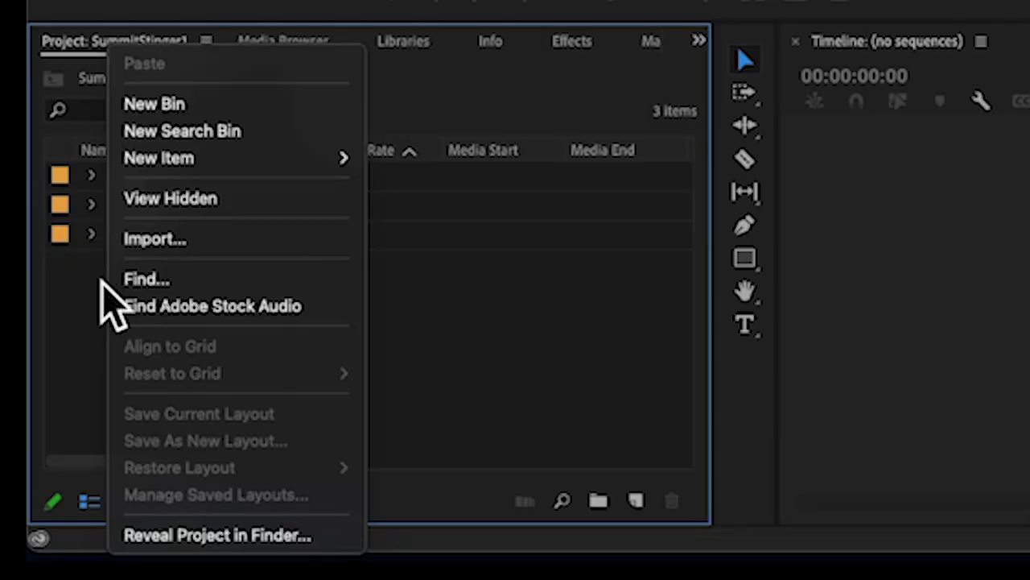
click(95, 266)
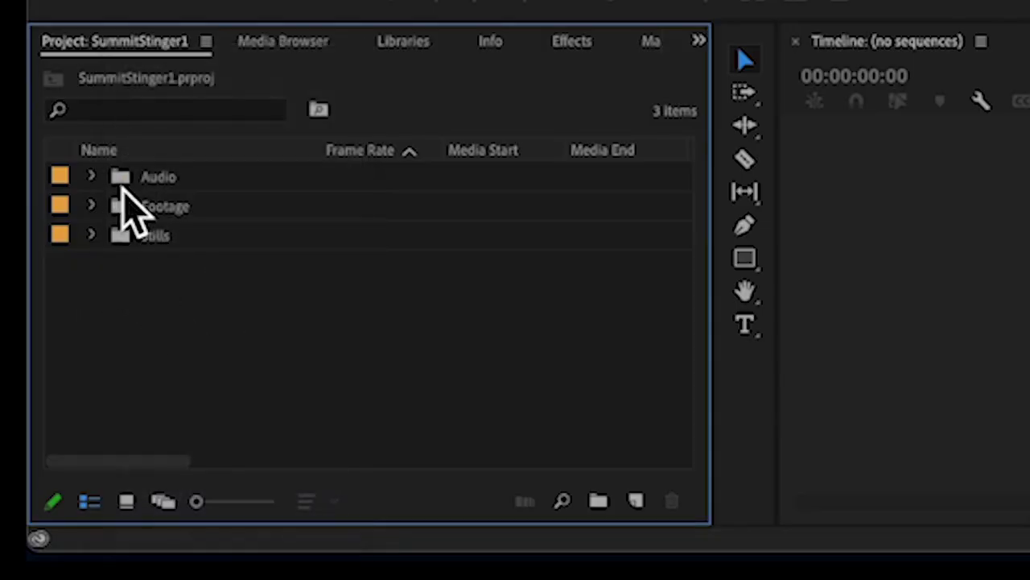
right_click(125, 296)
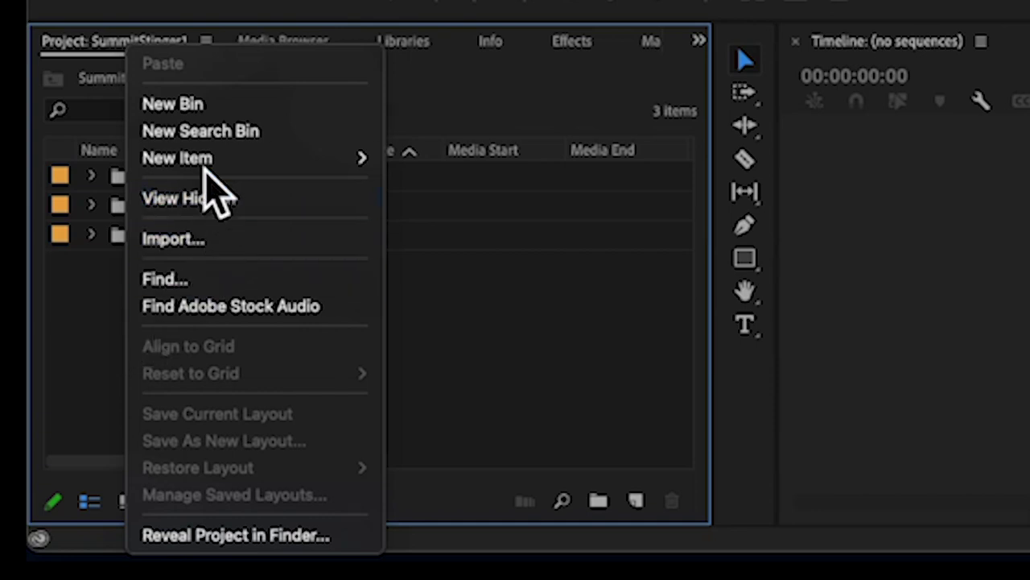
mouse_move(207, 163)
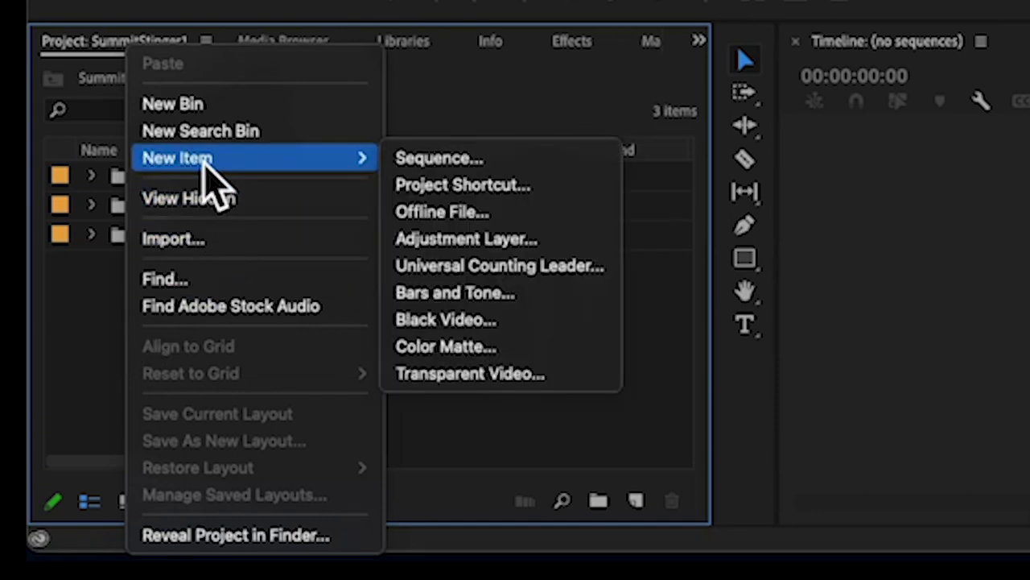
click(440, 158)
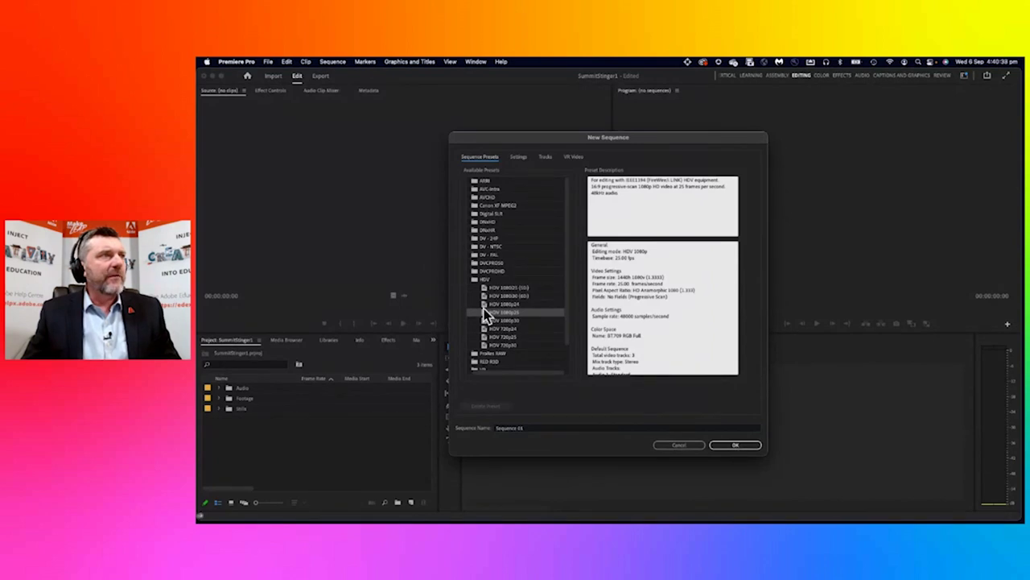
click(534, 429)
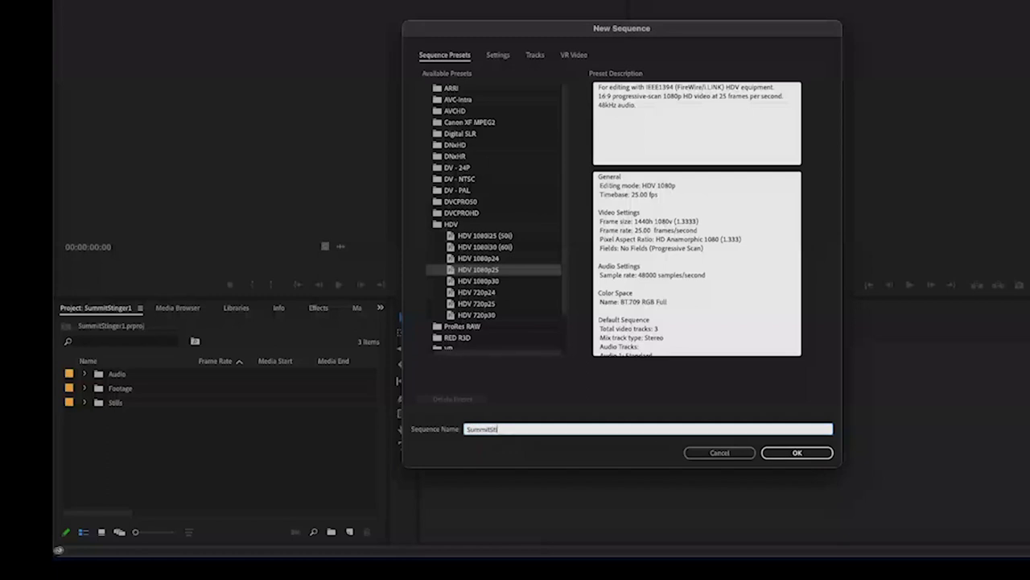
text(SummitStinger1)
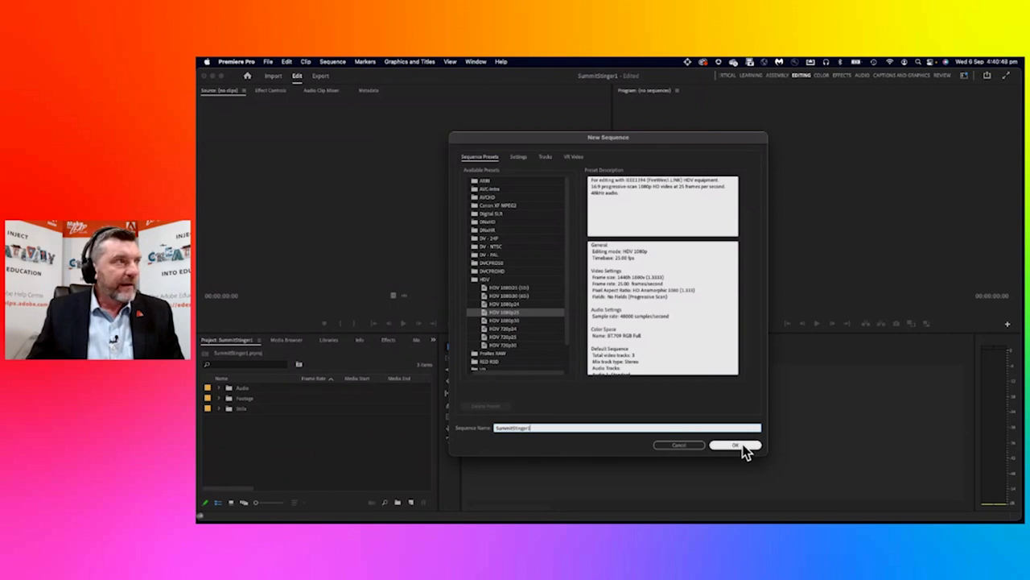
click(736, 445)
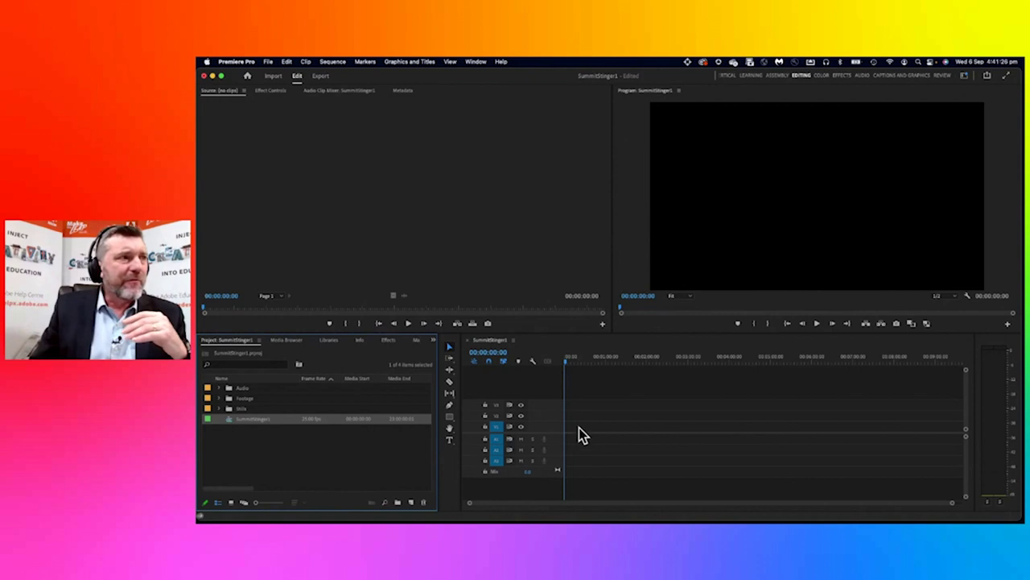
Add three video tracks after Video 3 and one standard audio track after Audio 3 in the SummitStinger1 sequence
right_click(531, 389)
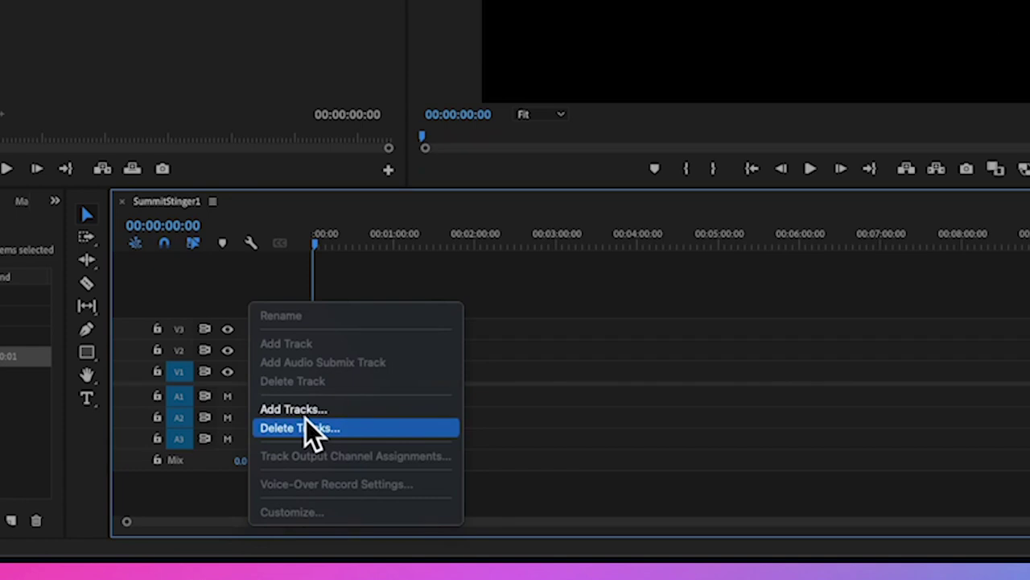
click(298, 409)
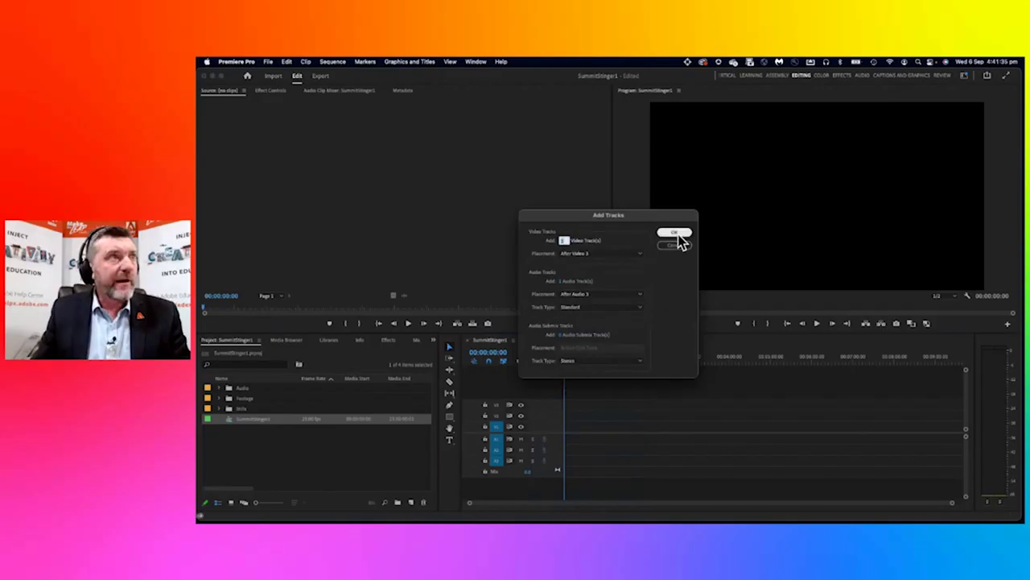
click(677, 233)
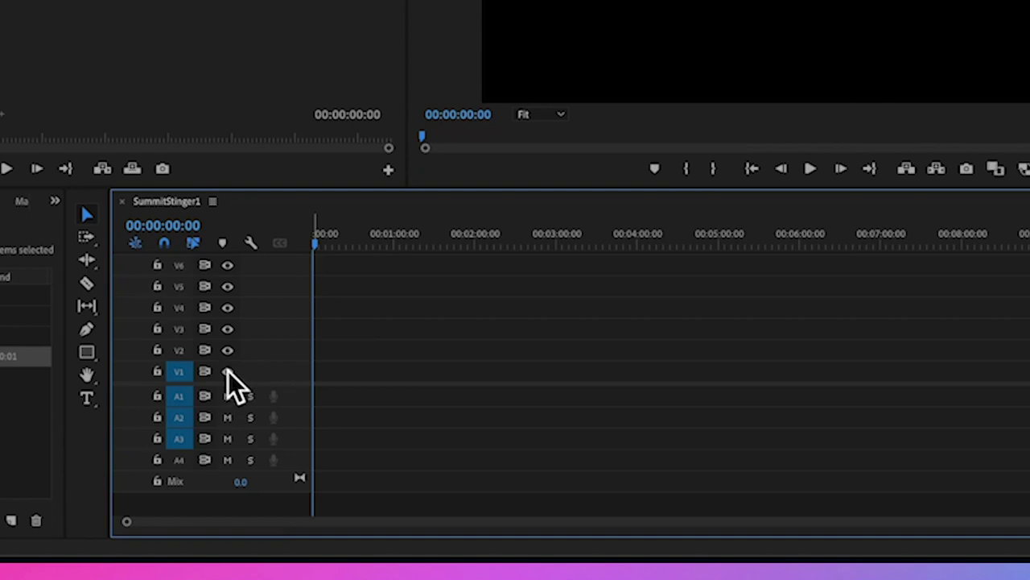
Try the lock on track V1 and the mute and solo switches on track A1, leaving them all off
click(157, 371)
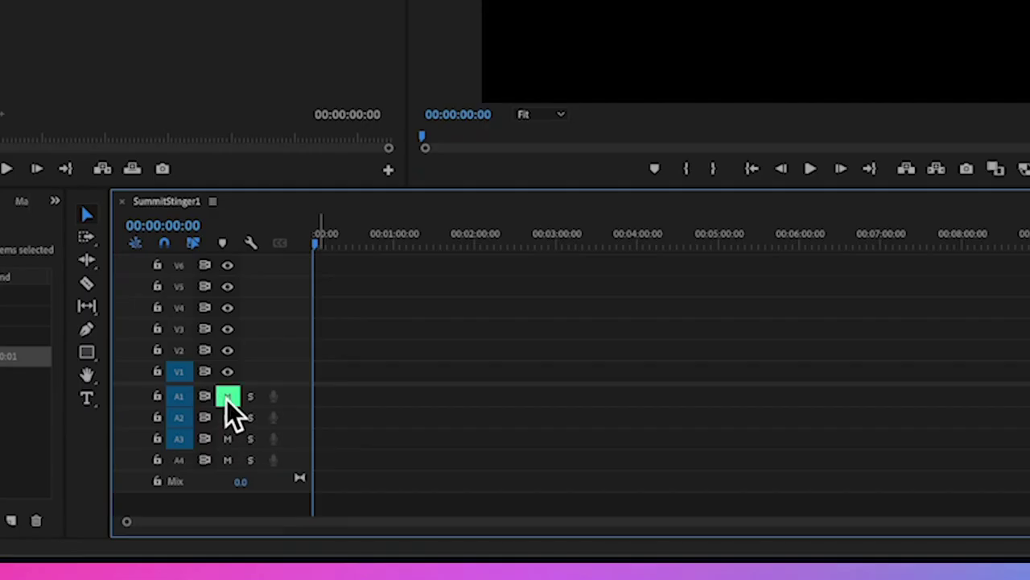
click(228, 397)
click(251, 396)
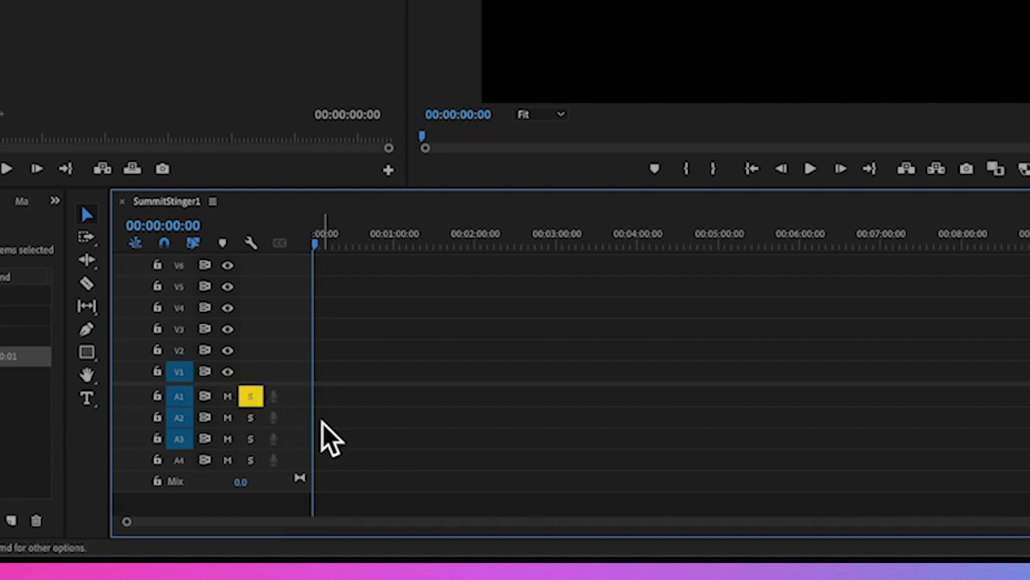
click(250, 396)
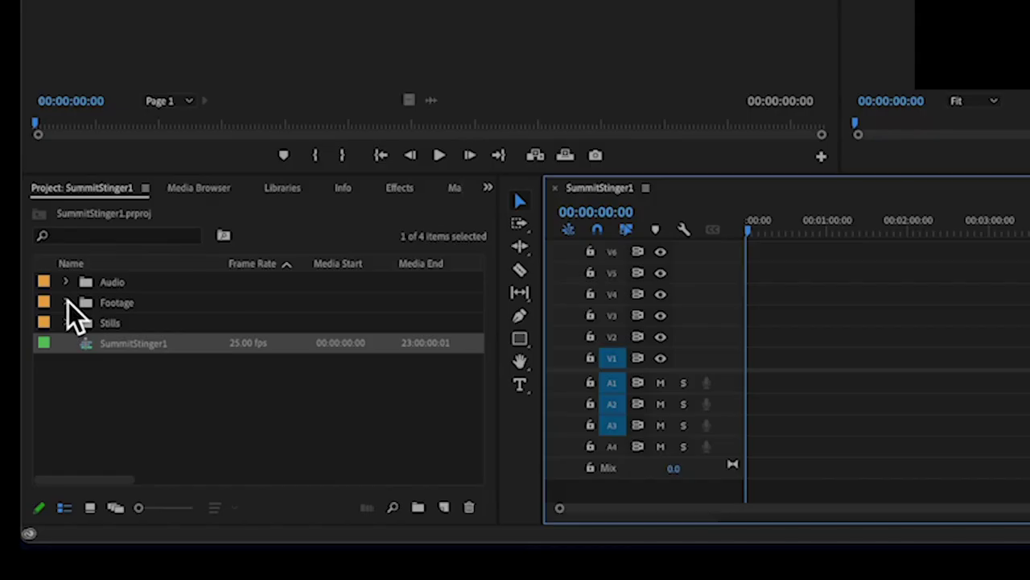
Load FrankSummitStinger.mp4 from the Footage bin into the Source monitor and preview it
click(219, 397)
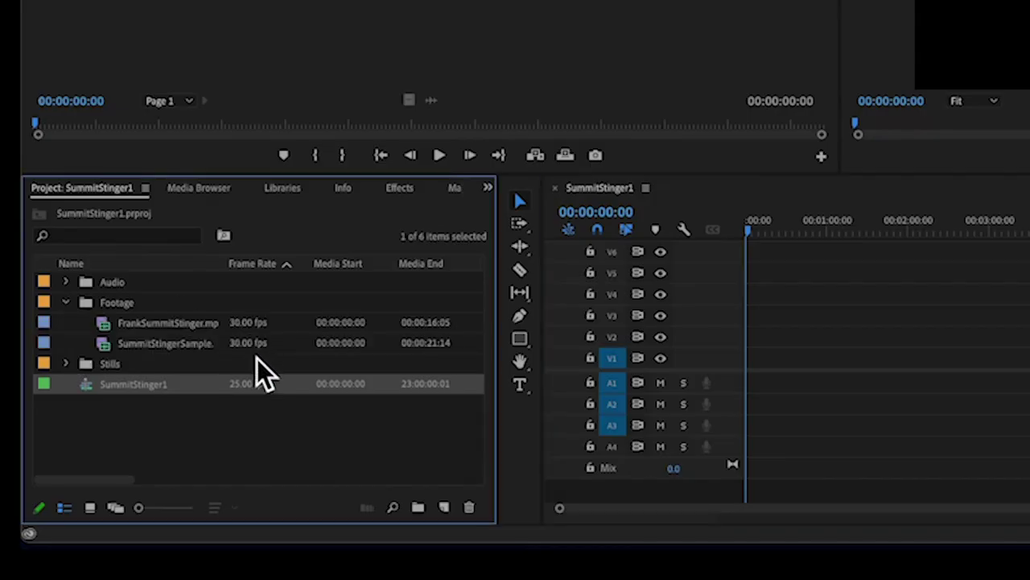
click(137, 322)
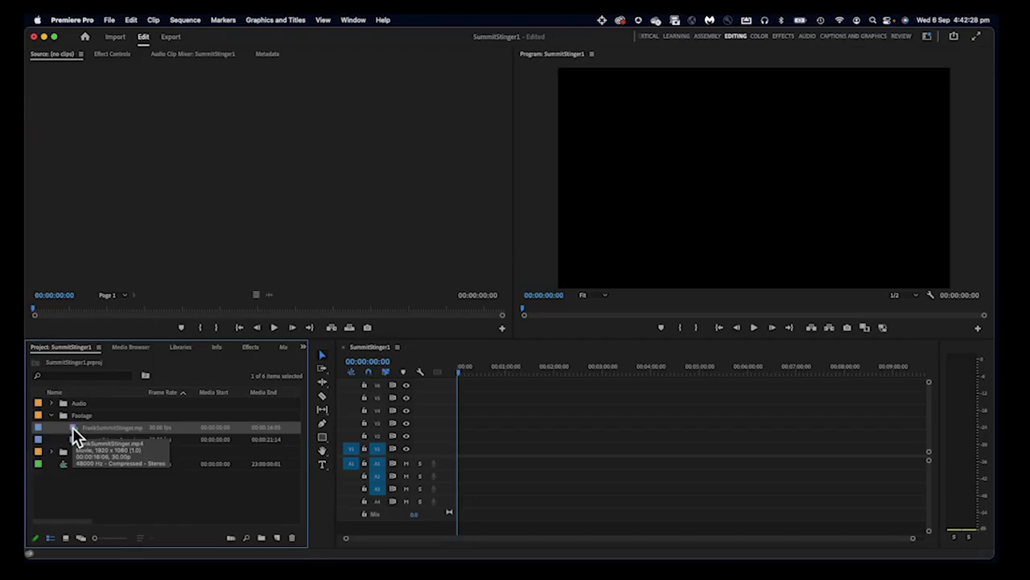
drag(73, 427, 157, 124)
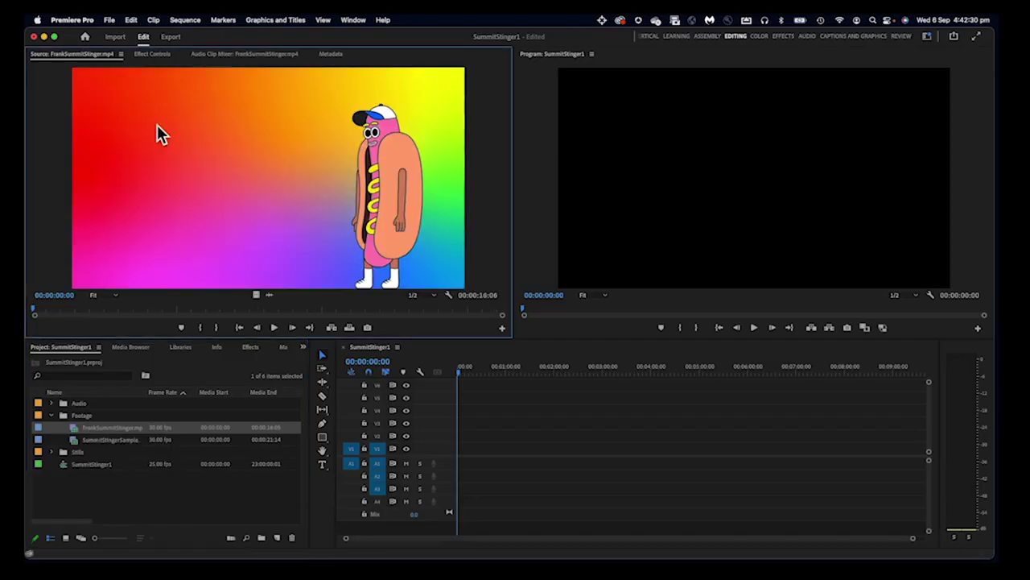
click(272, 326)
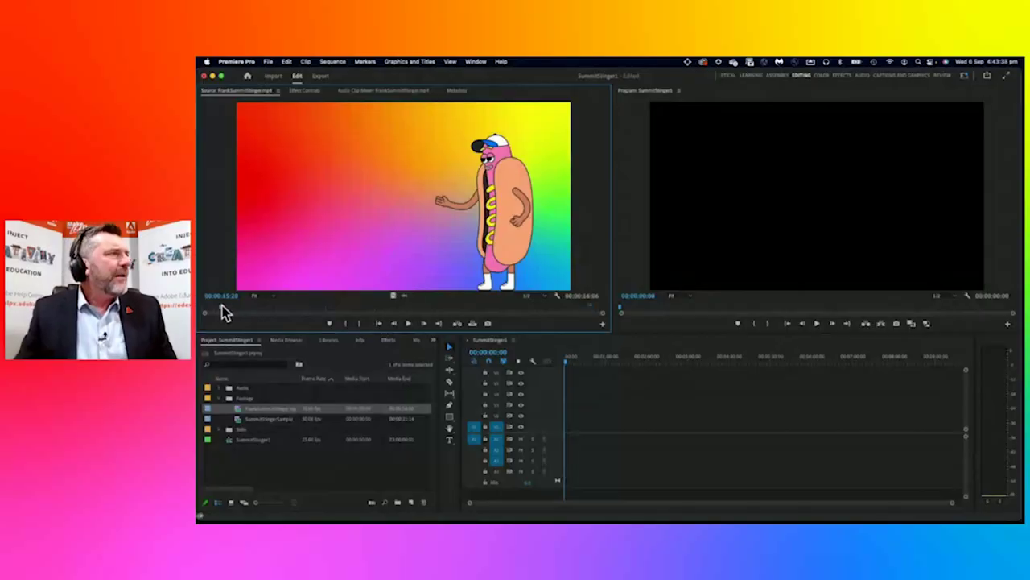
Mark an In point at 00:00:00:10 and an Out point at 00:00:15:23 on the FrankSummitStinger.mp4 source clip
click(206, 307)
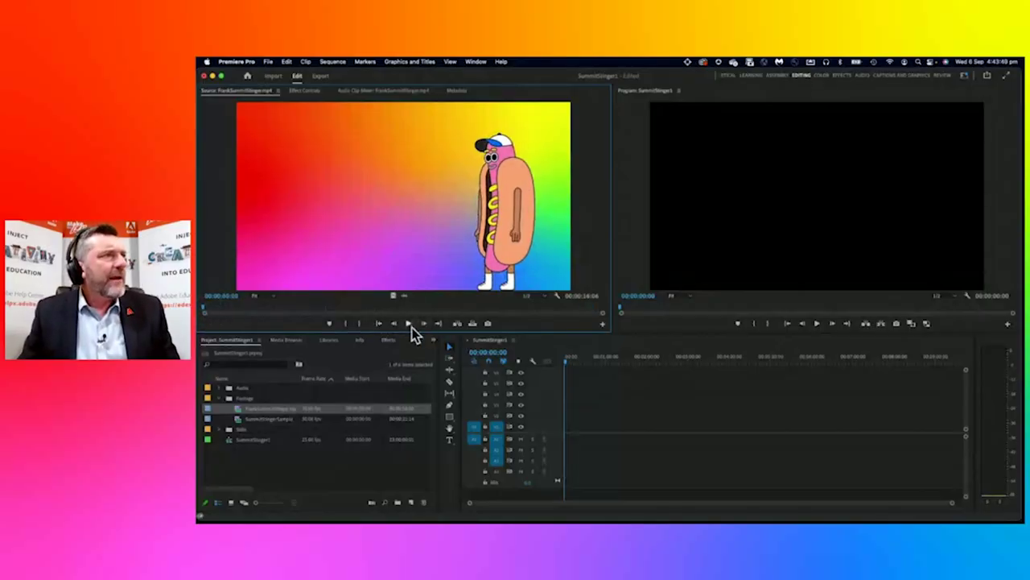
click(408, 323)
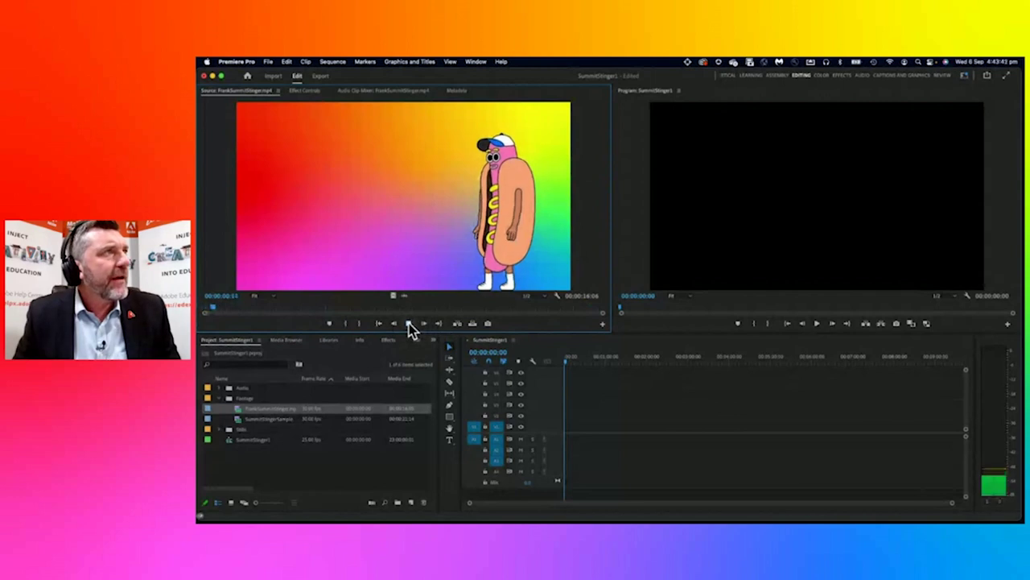
click(230, 308)
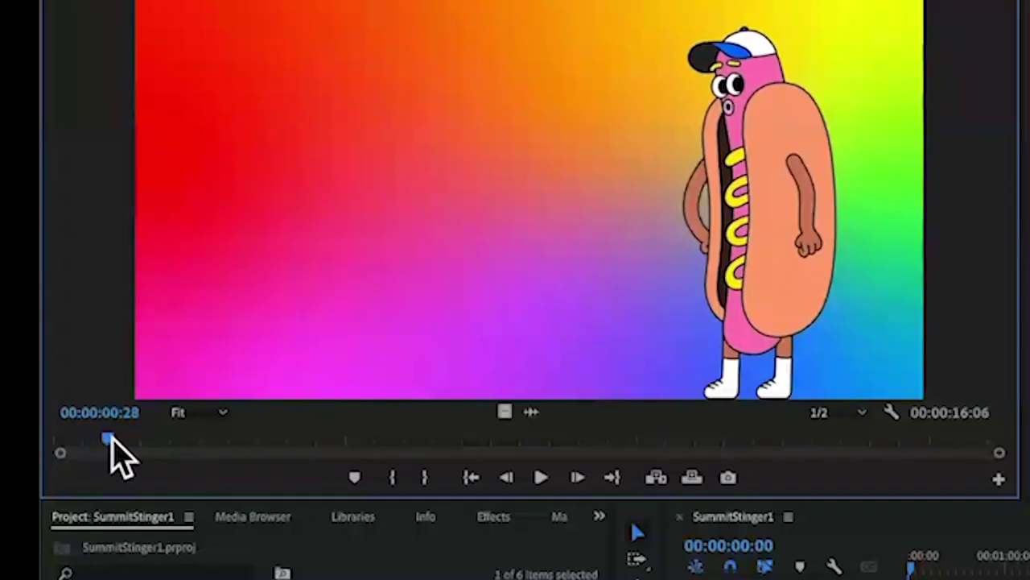
drag(113, 442, 74, 439)
click(541, 479)
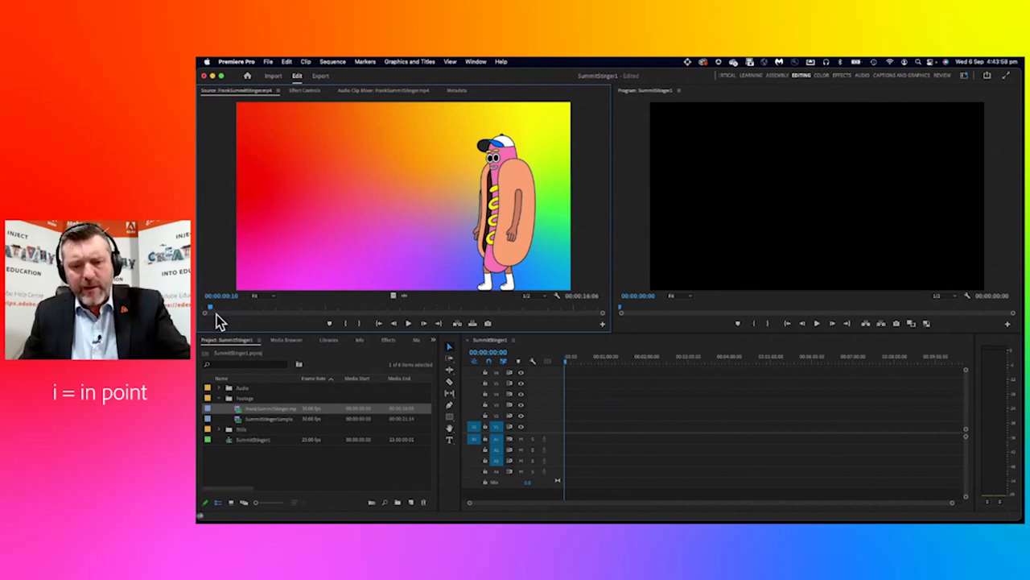
key(i)
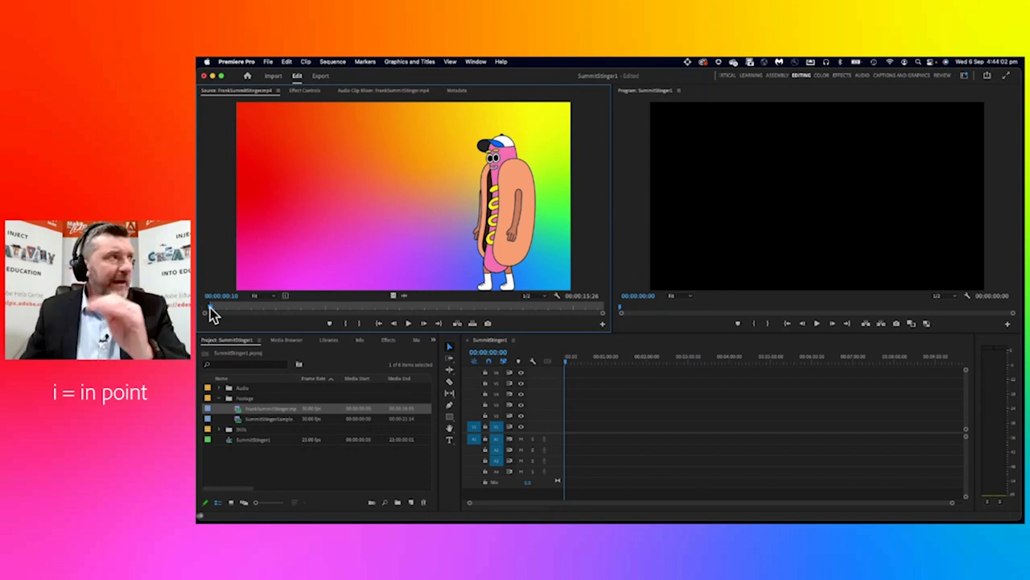
drag(211, 307, 546, 307)
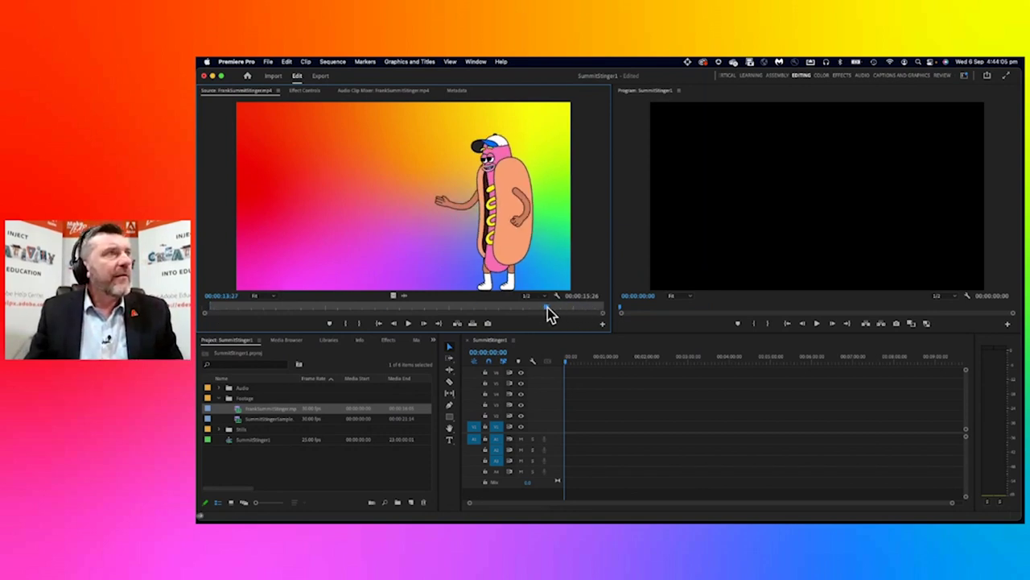
click(409, 324)
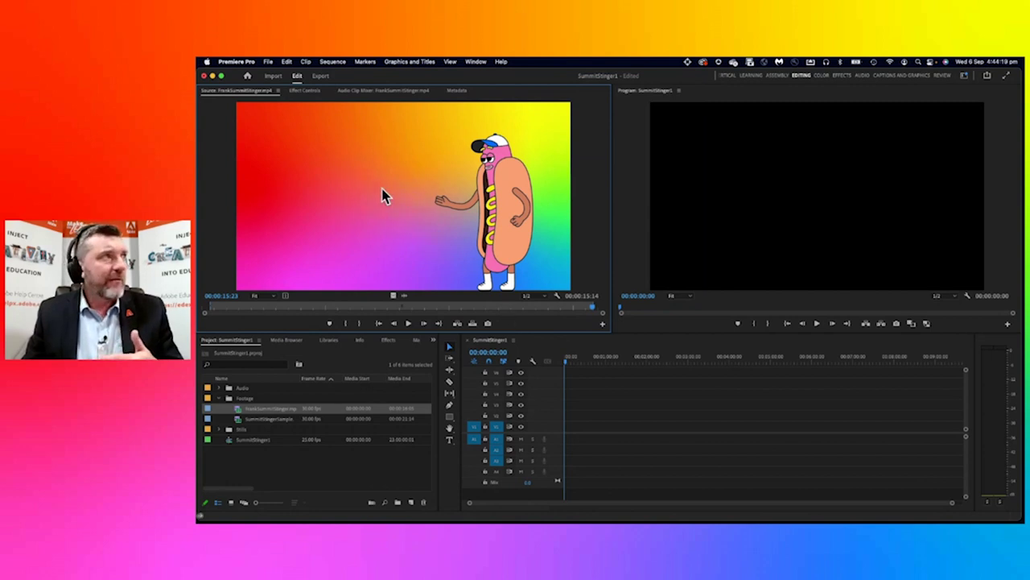
Place the marked clip at the start of tracks V1 and A1, keeping the existing sequence settings, and apply Scale to Frame Size
drag(553, 374, 567, 435)
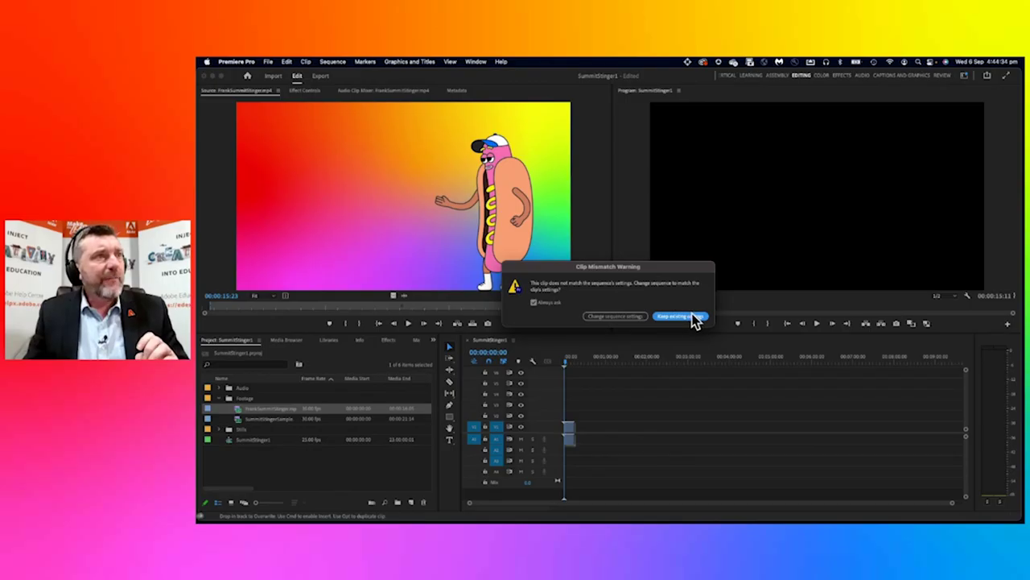
click(690, 316)
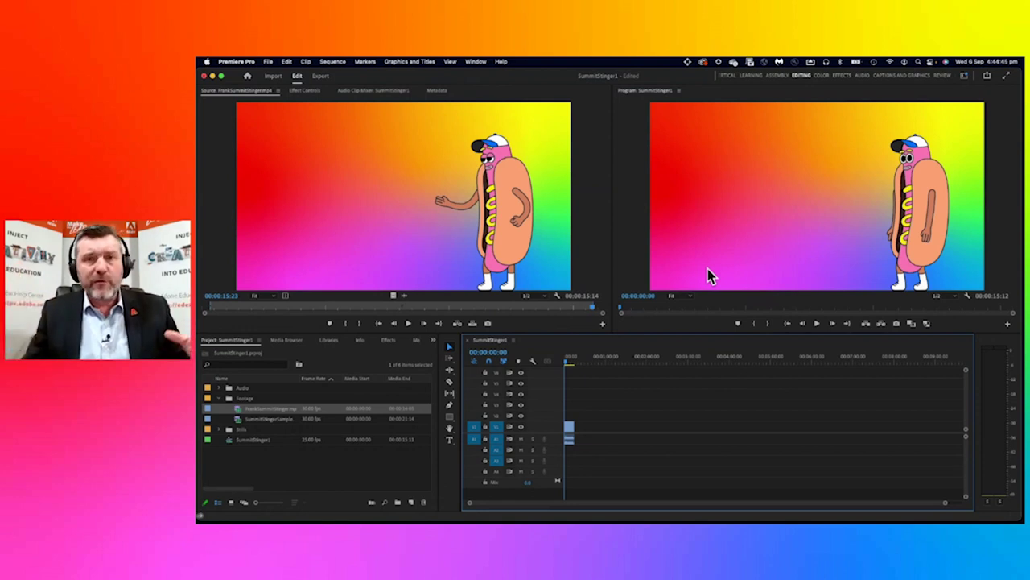
right_click(570, 433)
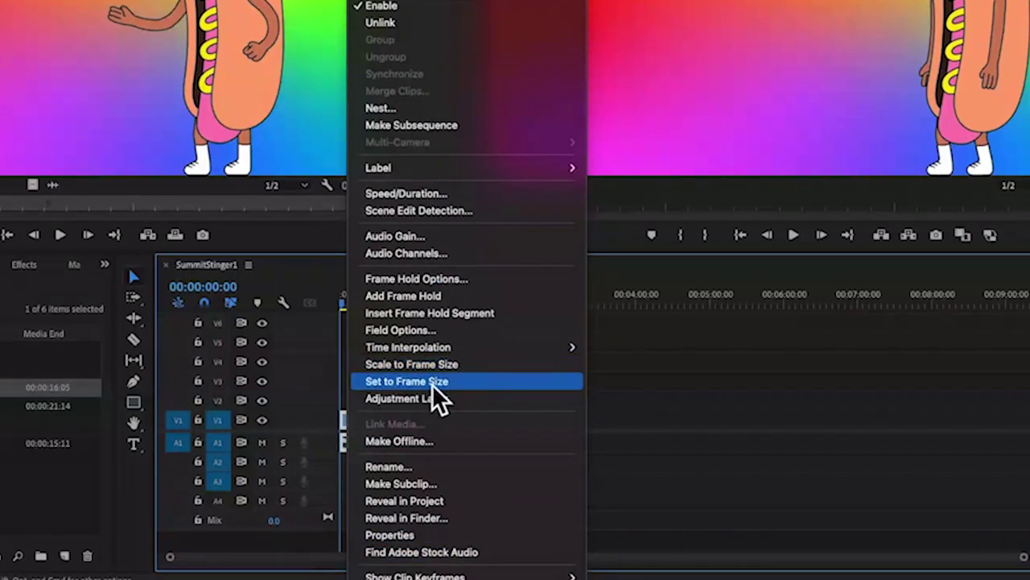
click(439, 364)
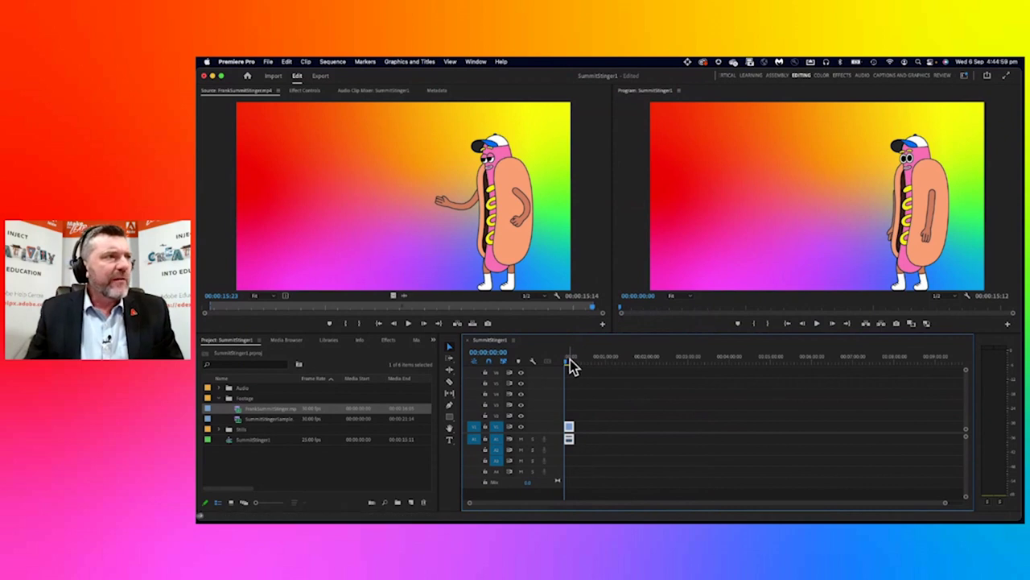
Scrub the SummitStinger1 sequence, magnify the timeline around the clip and return the playhead to the start
key(space)
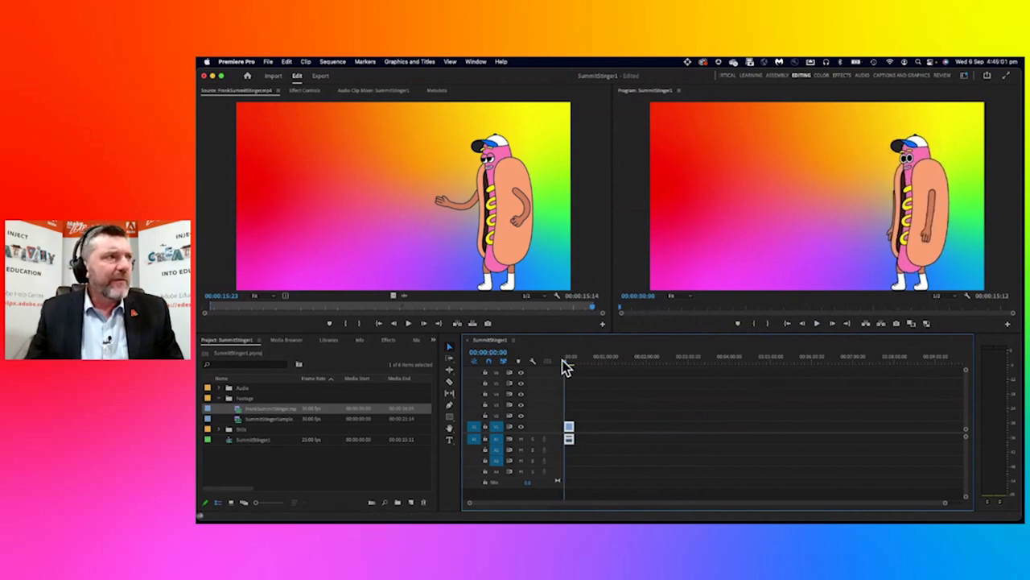
click(574, 357)
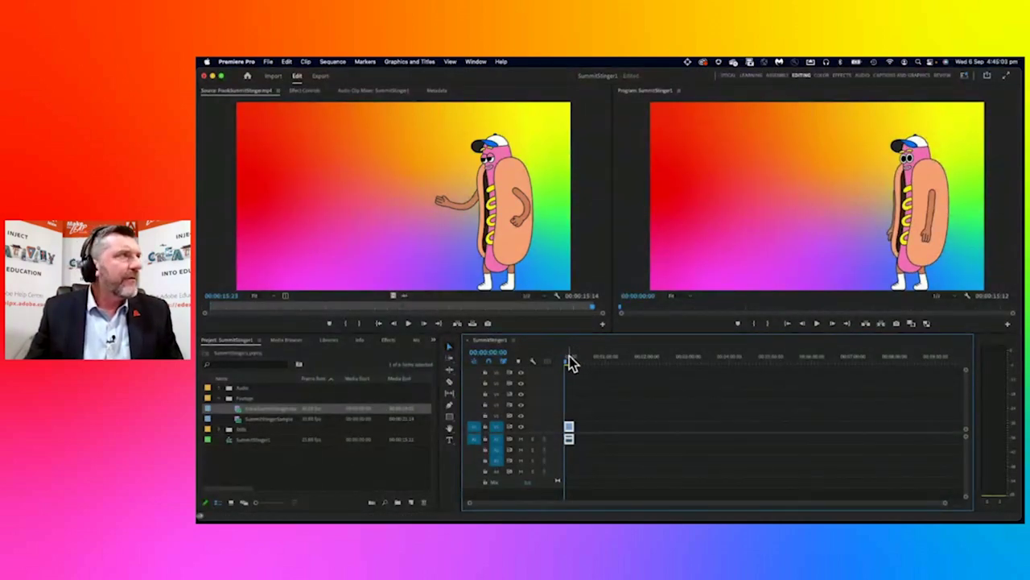
drag(566, 361, 569, 363)
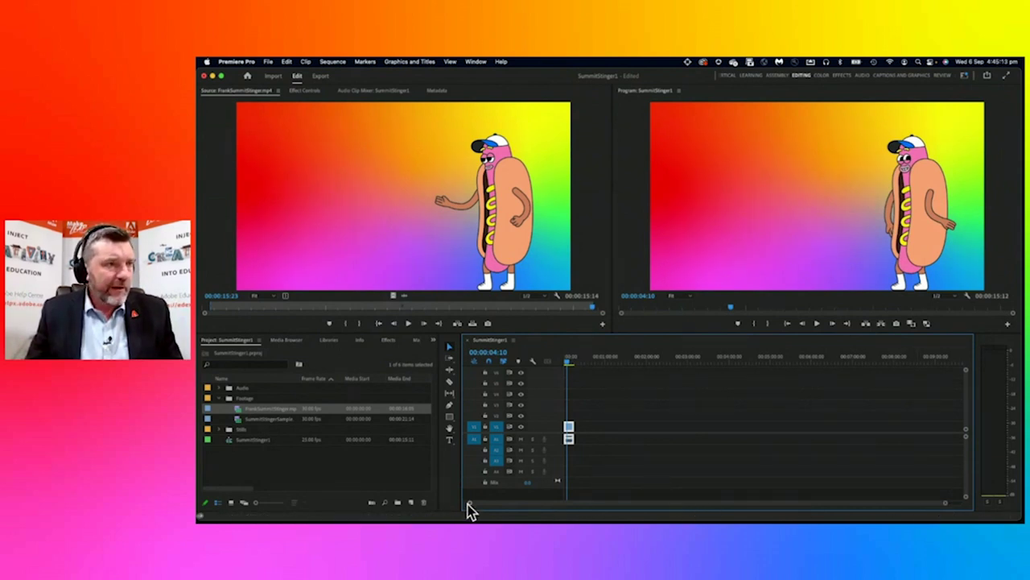
drag(942, 506, 593, 509)
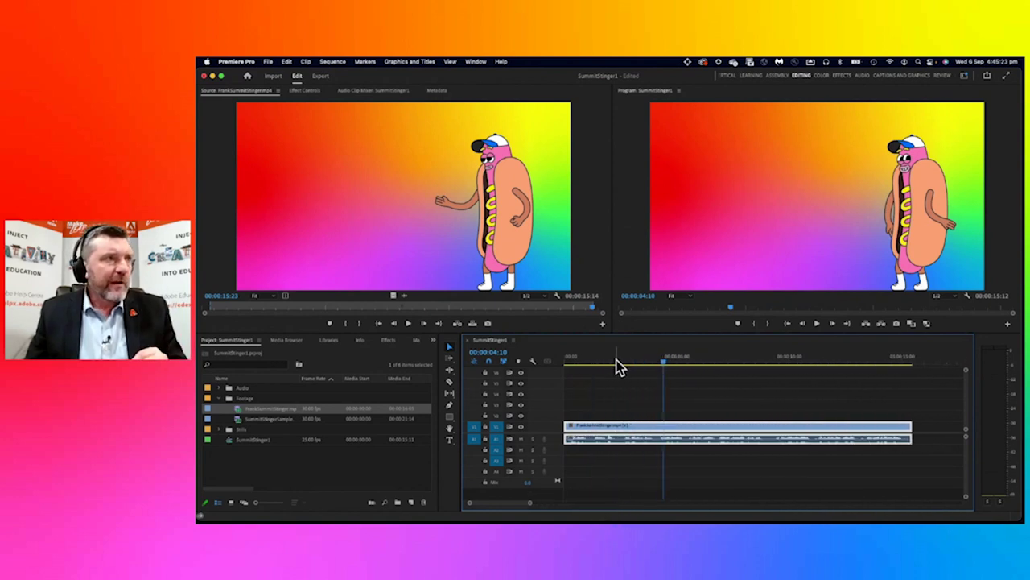
drag(618, 366, 554, 364)
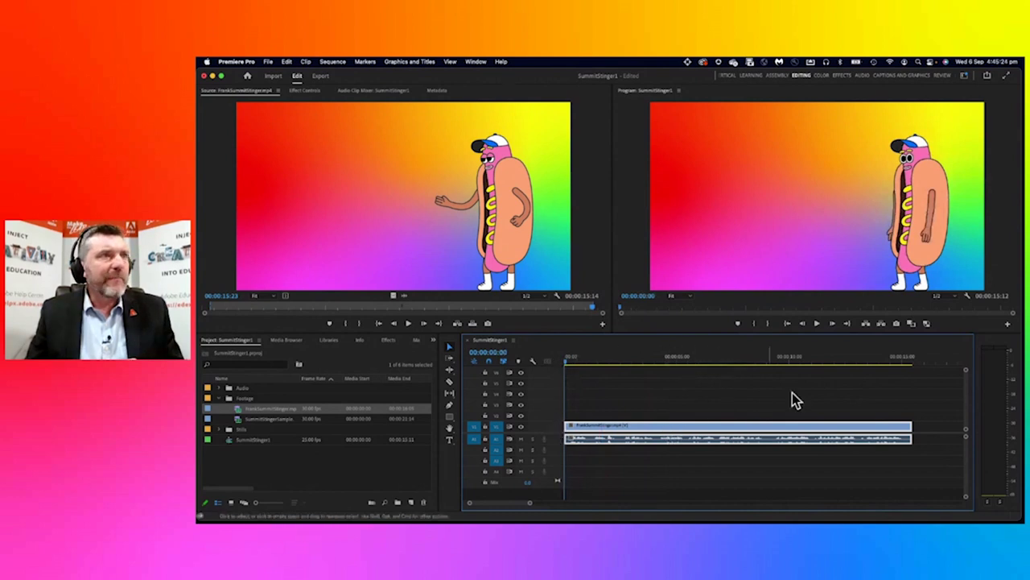
Preview the sequence by playing and stopping it, and shuttle it backwards and forwards at normal and faster speeds
click(818, 324)
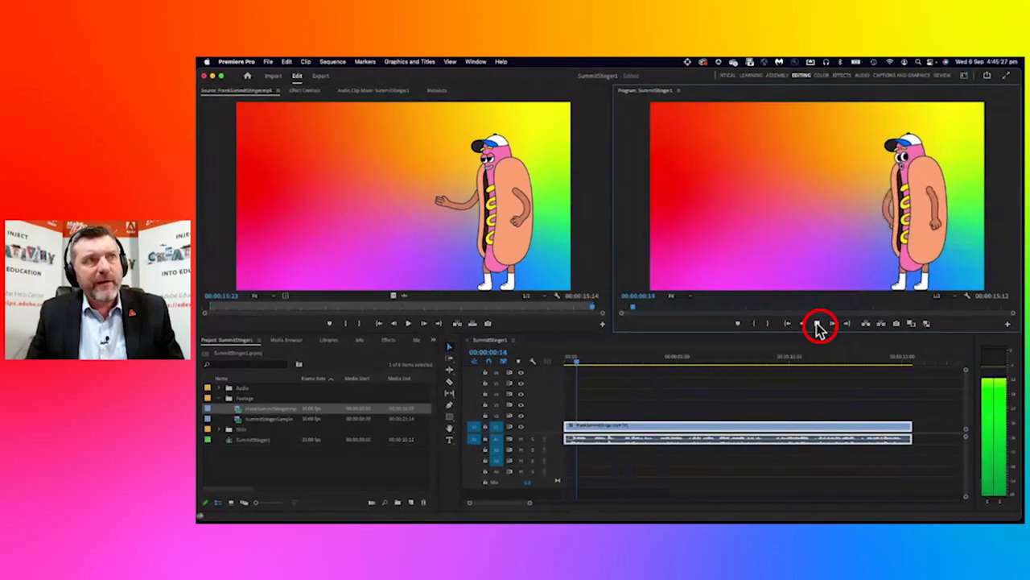
click(819, 325)
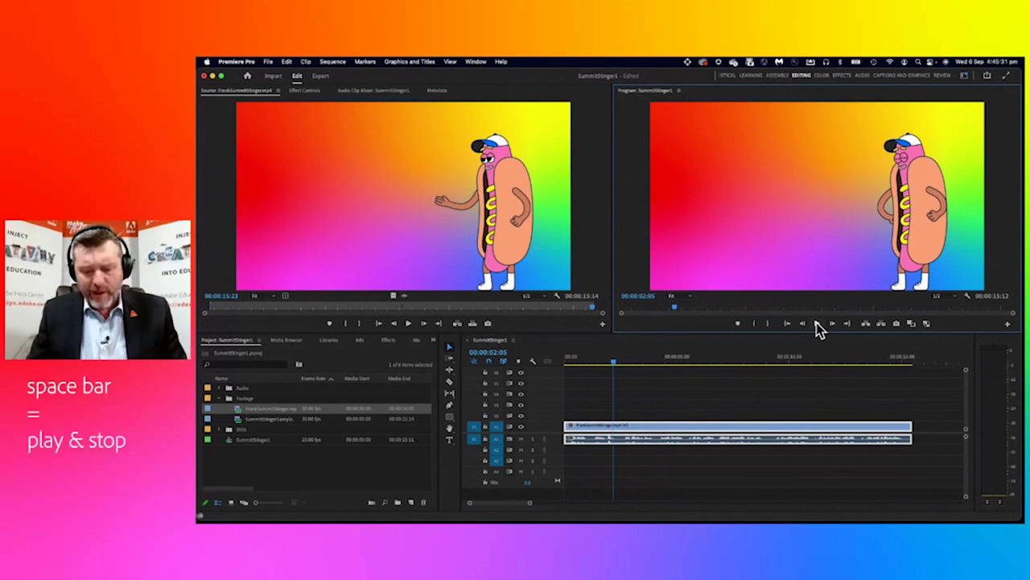
key(space)
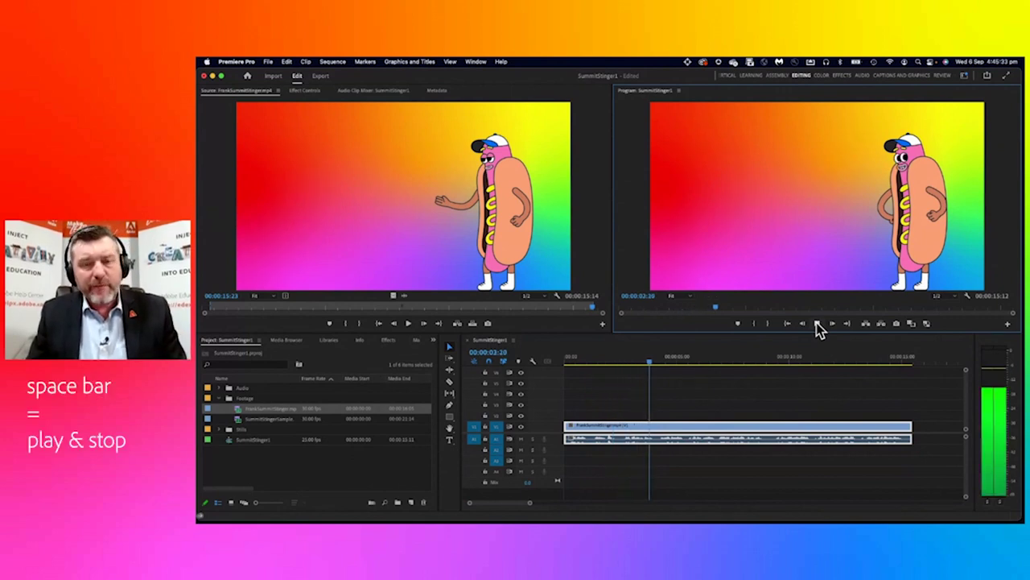
key(space)
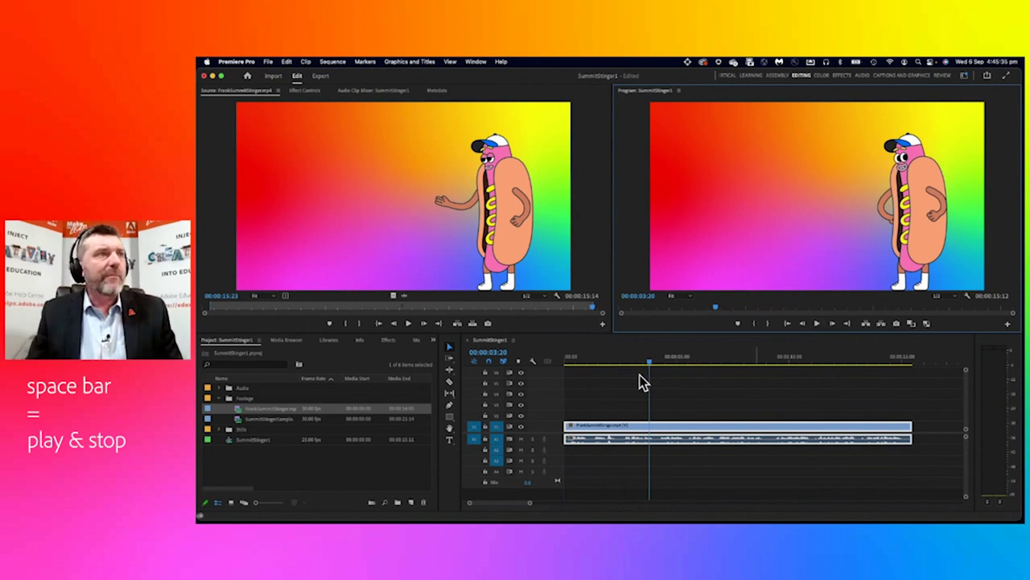
key(j)
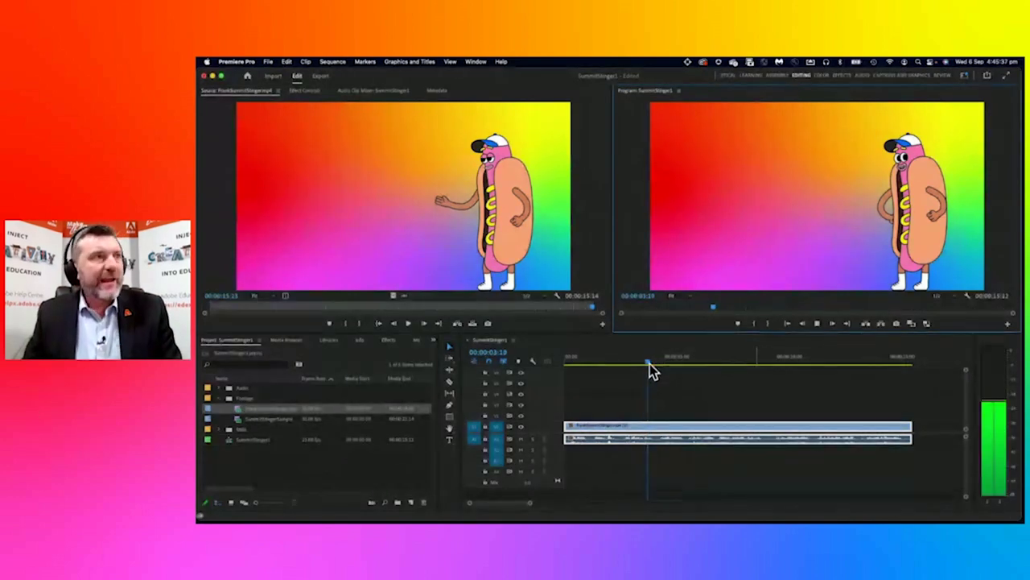
key(k)
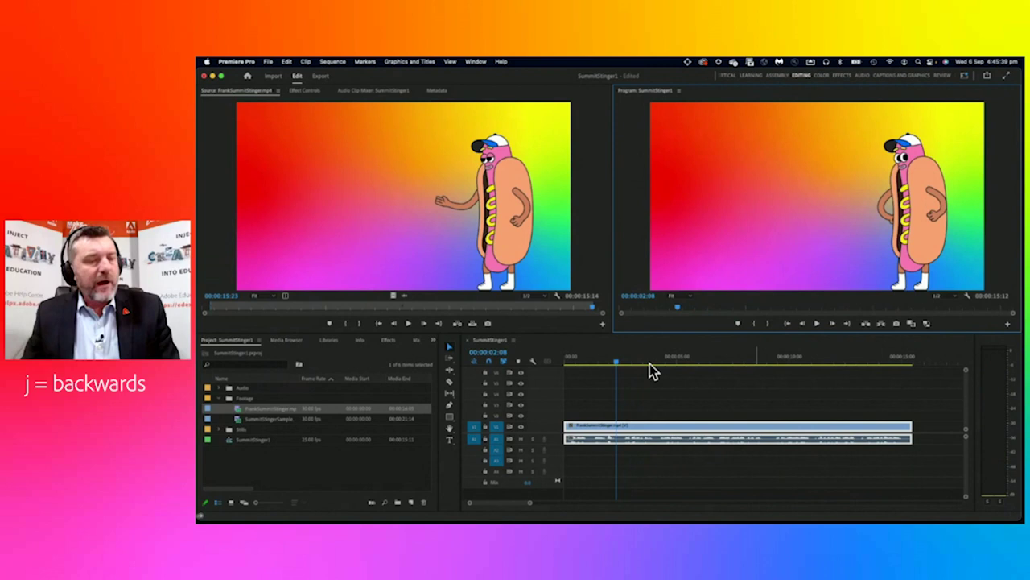
key(l)
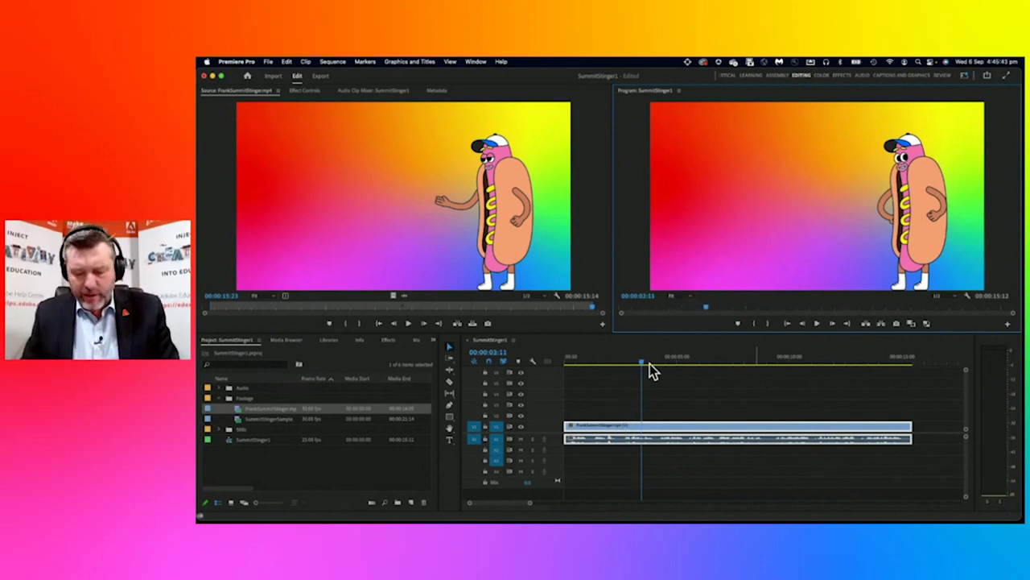
key(l)
key(l)
key(l)
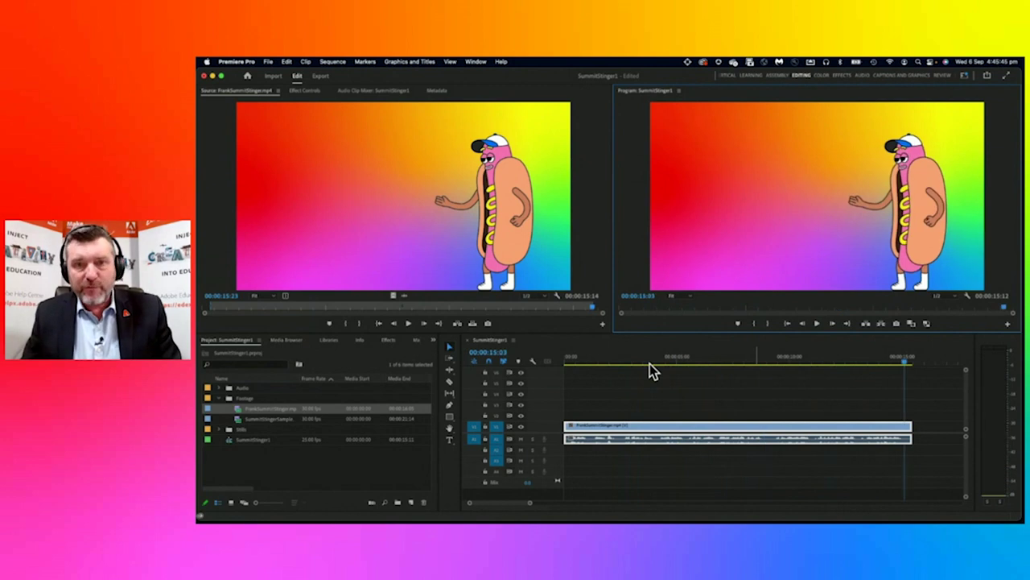
key(j)
key(j)
key(j)
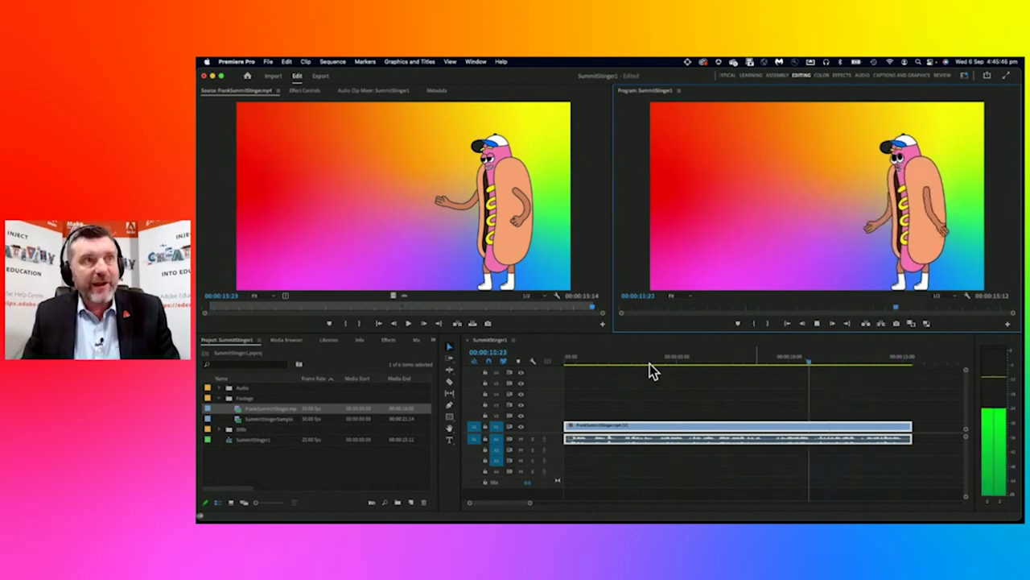
key(k)
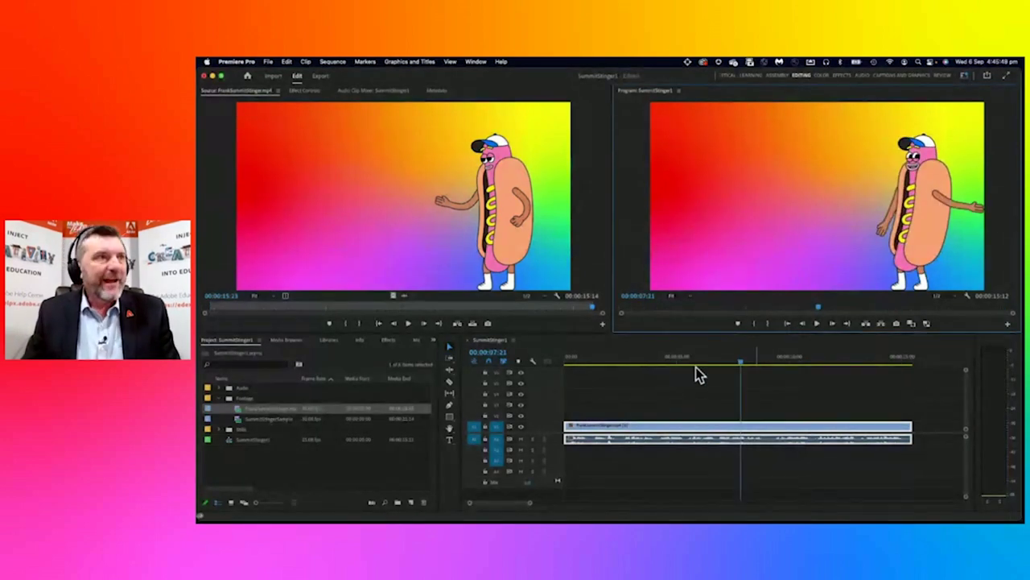
Play the sequence from the start to 00:00:02:06 and add the text "Frank" in the upper-left area of the picture
drag(739, 361, 560, 378)
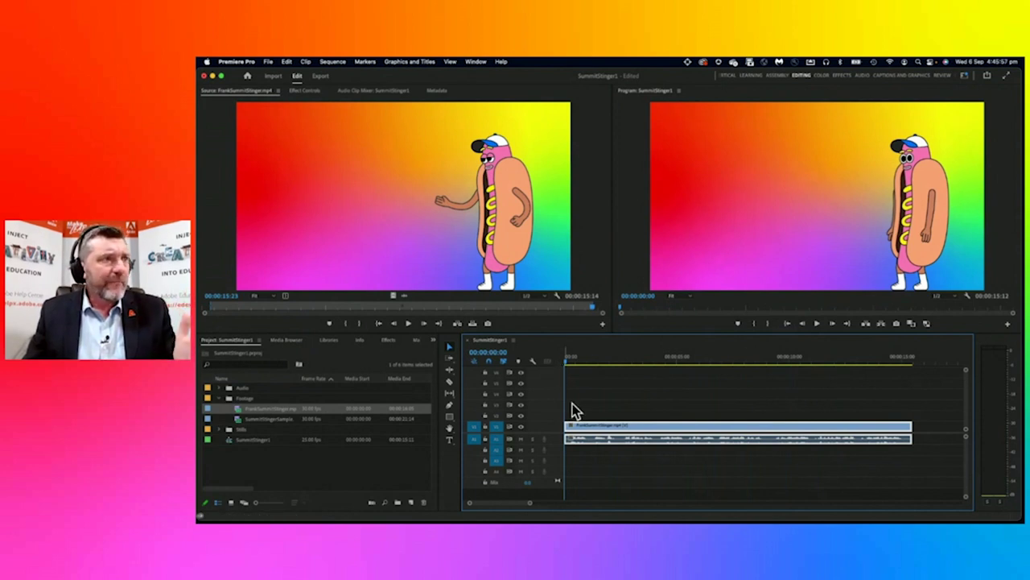
click(817, 325)
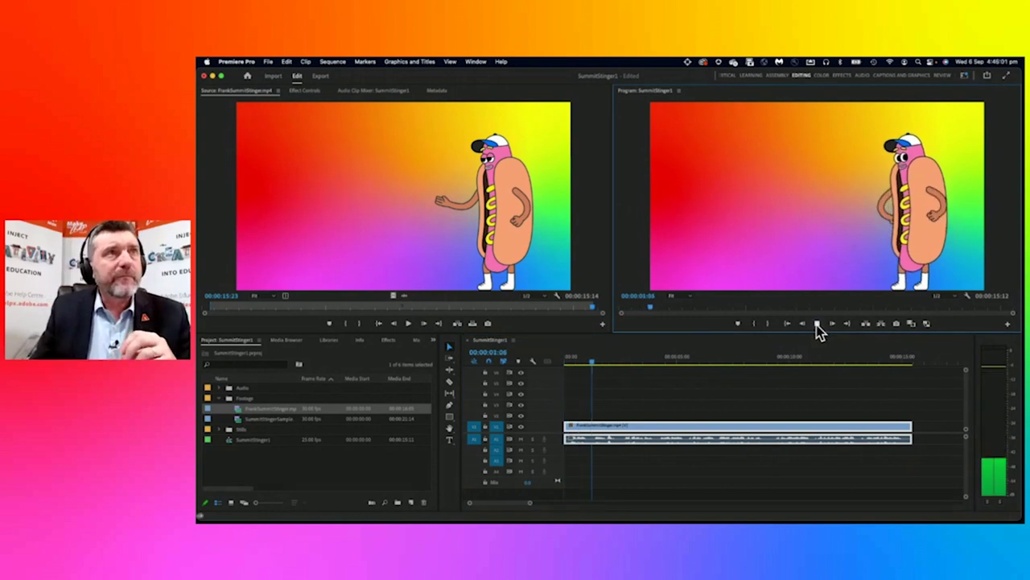
click(816, 325)
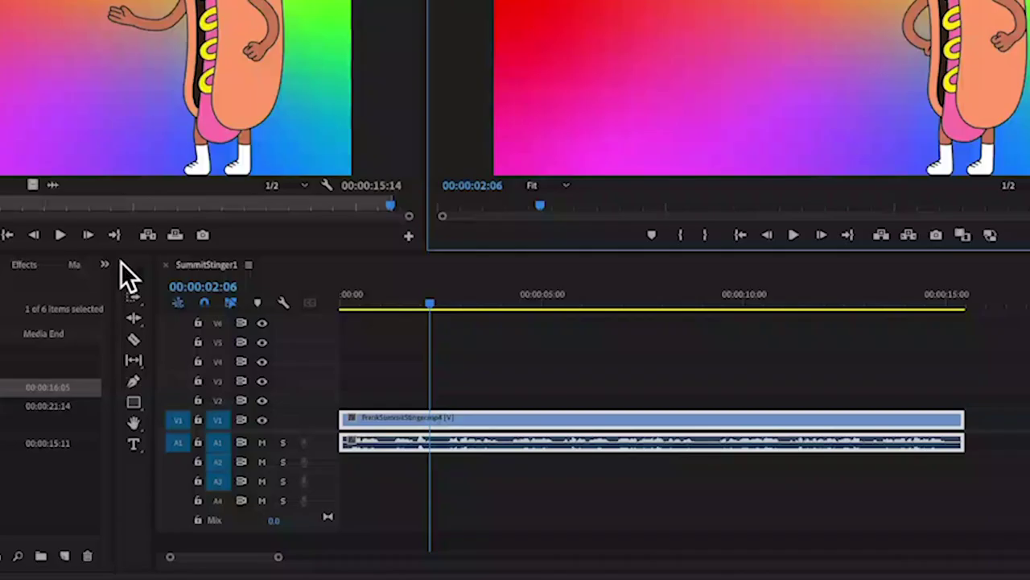
click(133, 444)
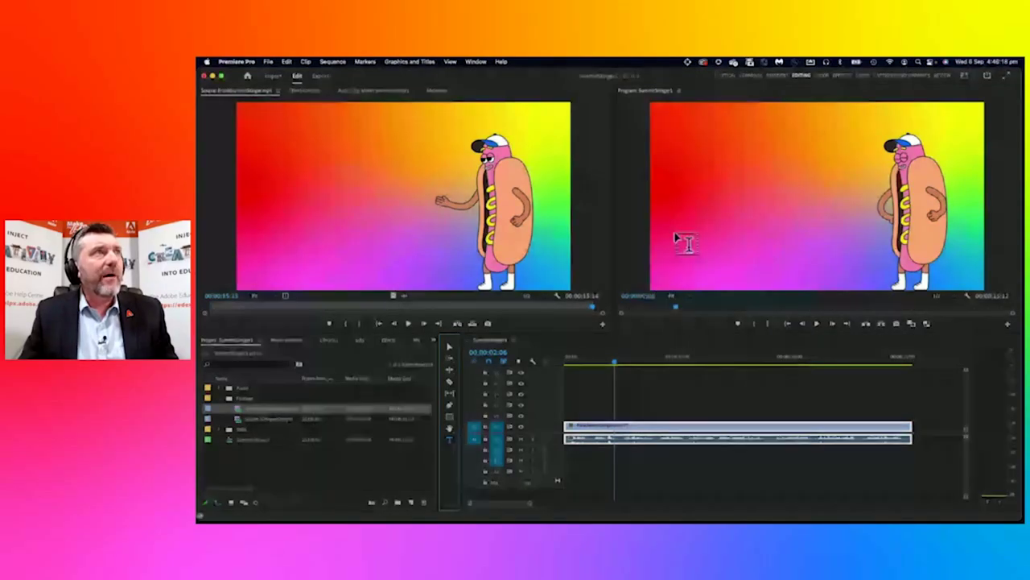
click(680, 145)
text(Frank)
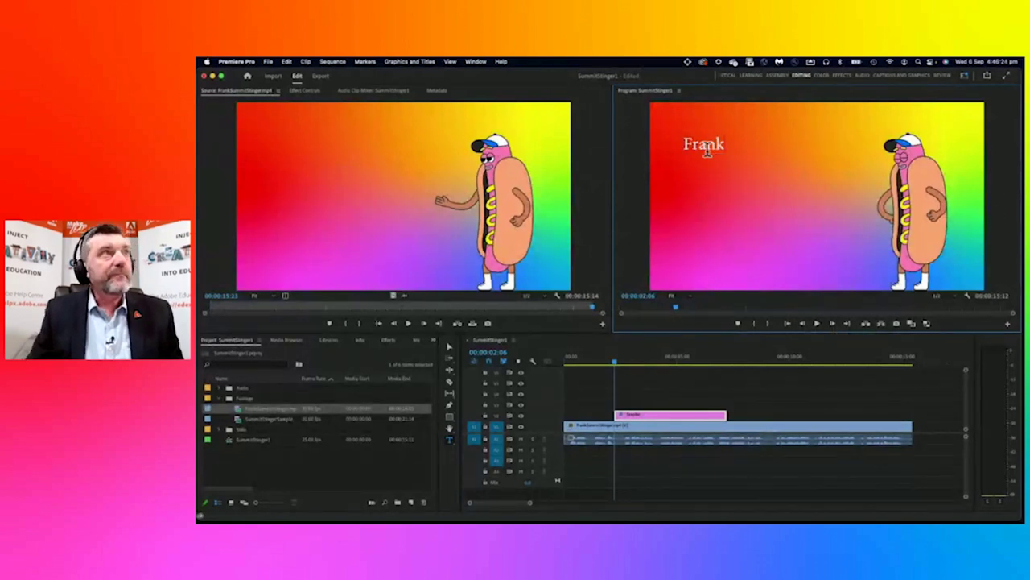
Select the "Frank" text and change its font to Mono45 Headline in the text's Source Text effect settings
double_click(708, 145)
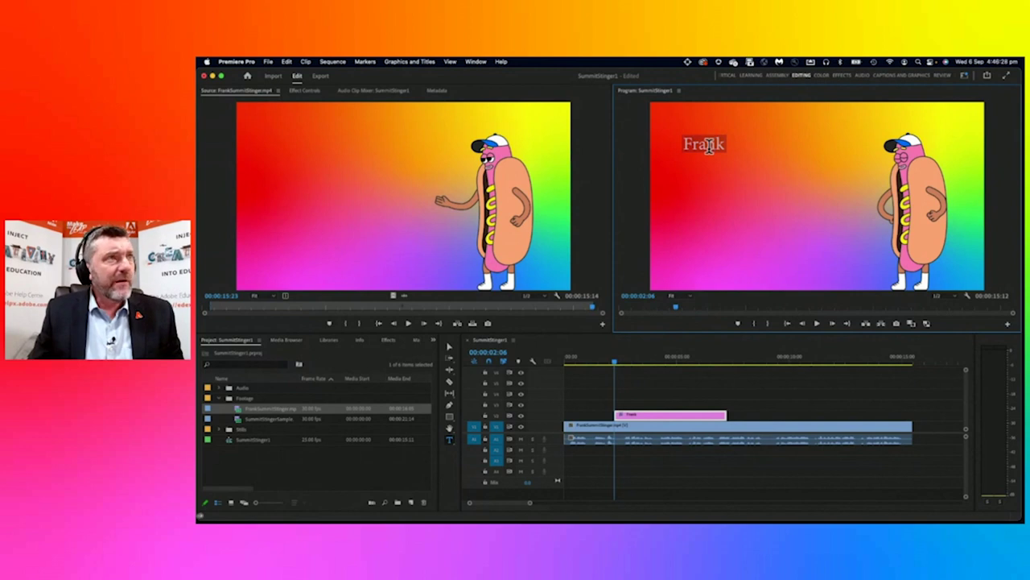
click(304, 91)
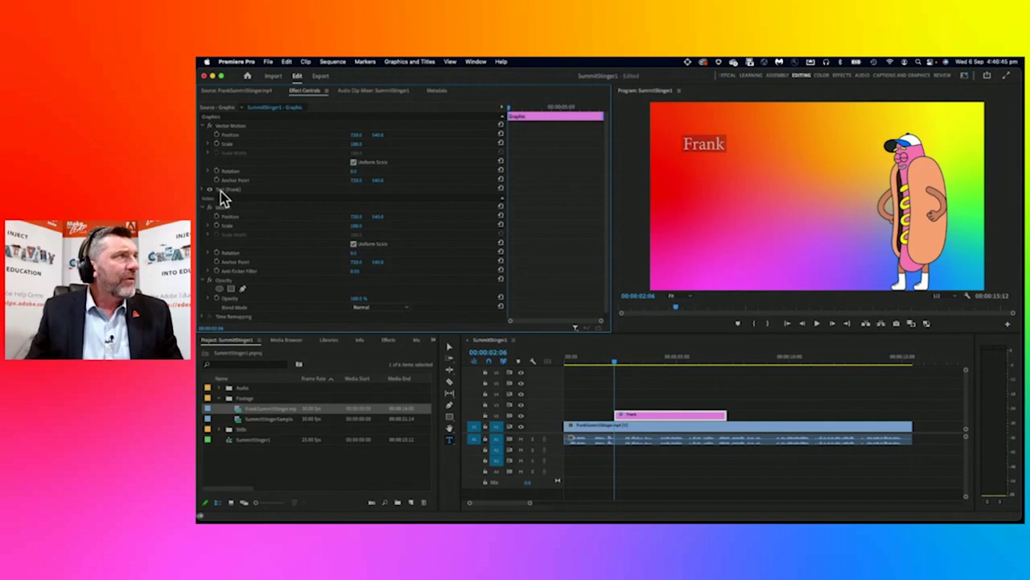
click(207, 189)
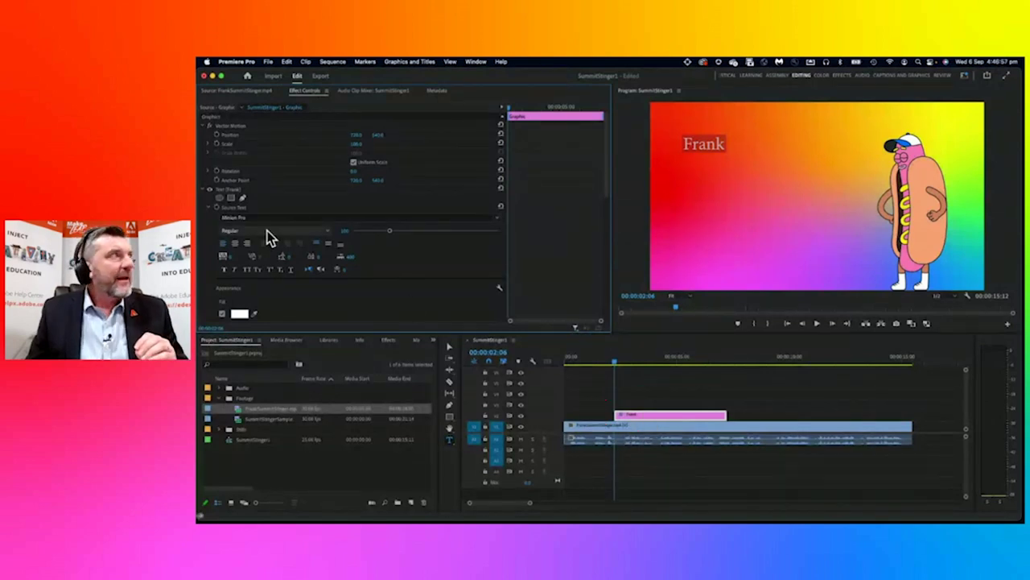
click(499, 219)
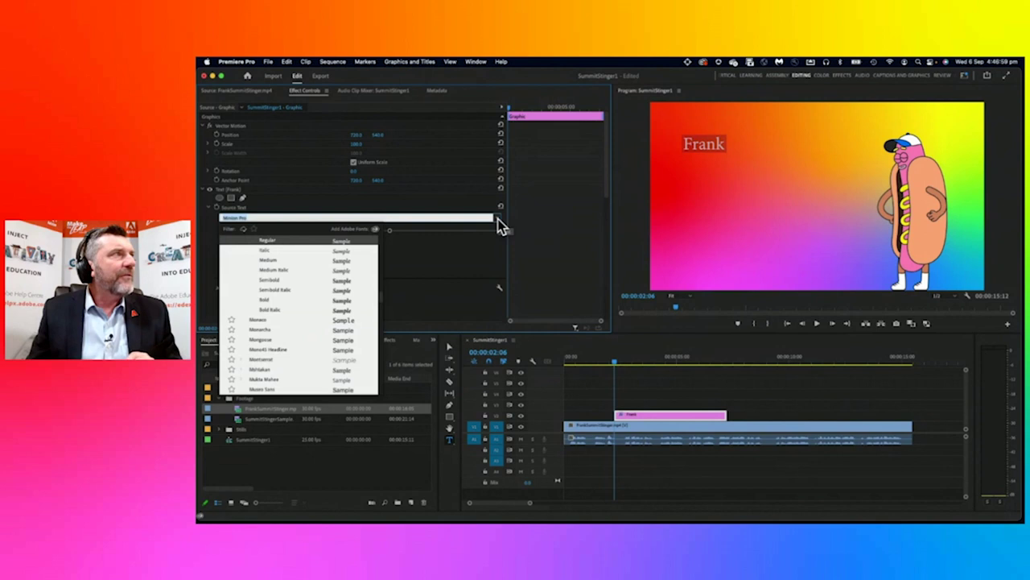
click(314, 349)
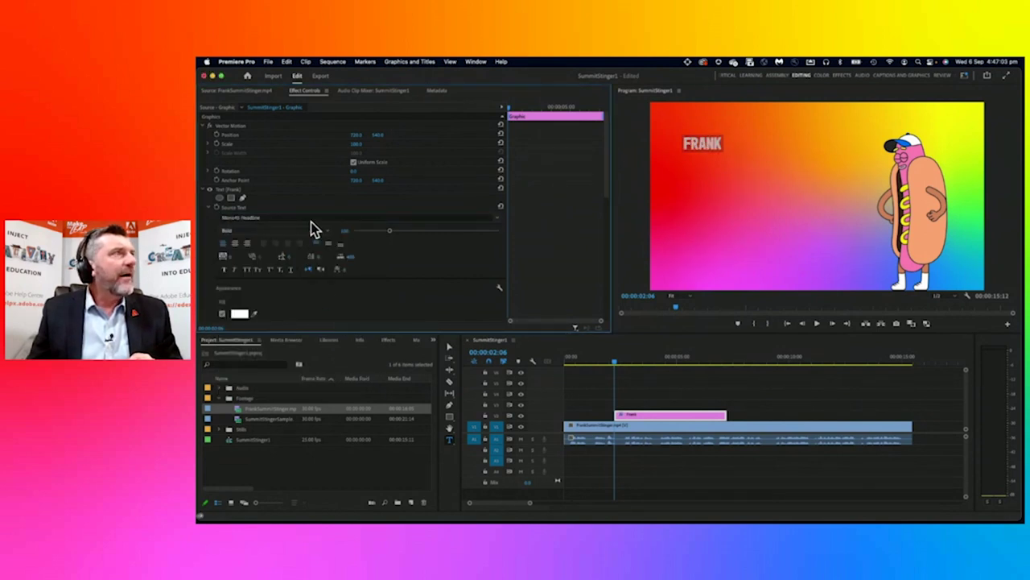
Set the text's fill to a pale cream yellow, EEECCF, and accept the colour
scroll(250, 295, down, 4)
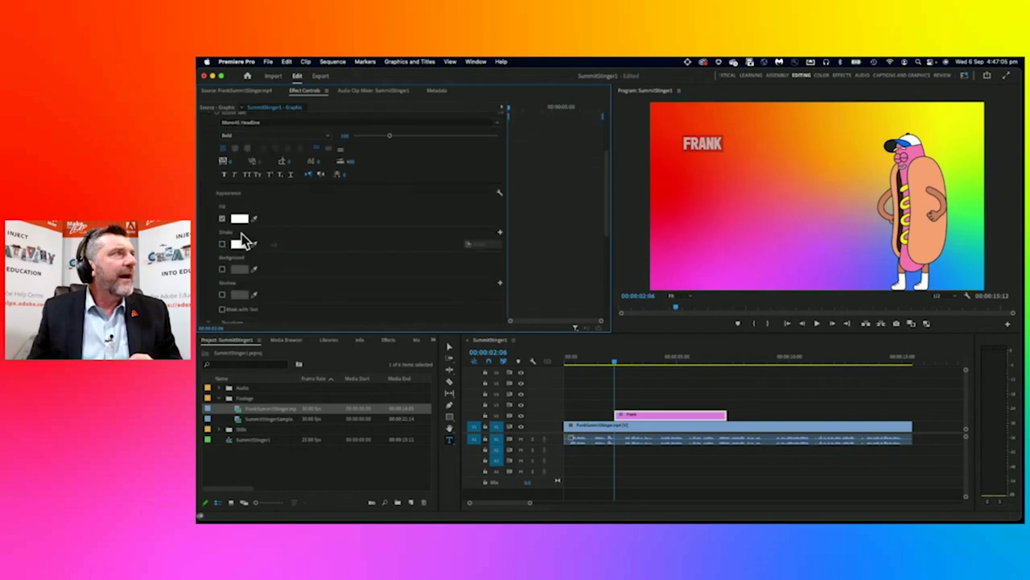
click(239, 219)
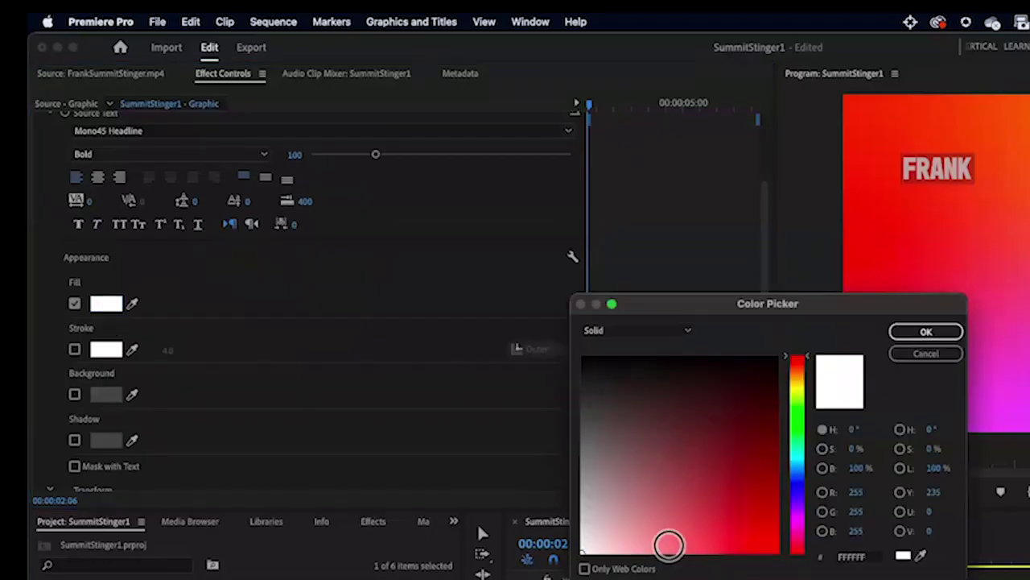
click(671, 541)
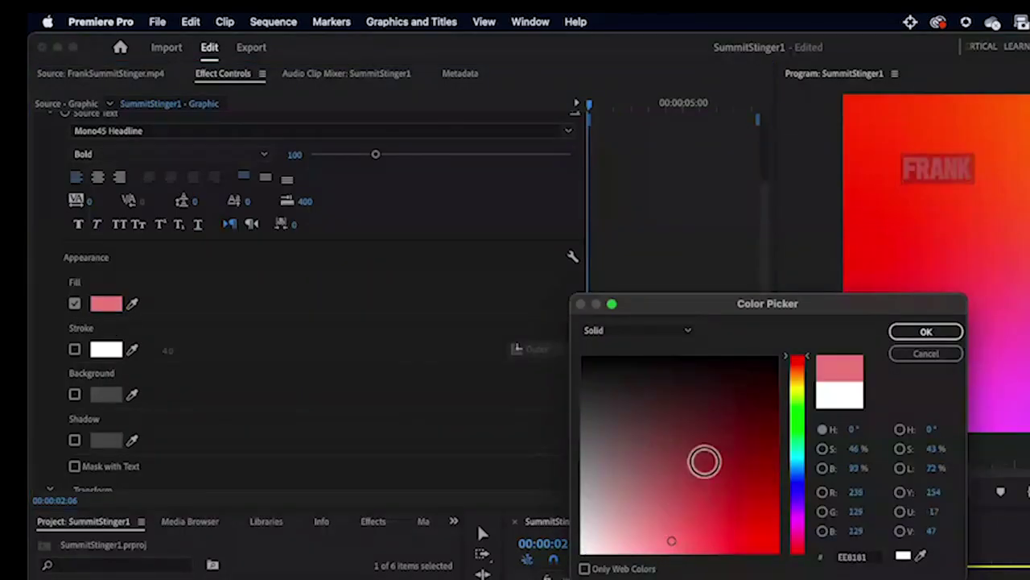
click(798, 387)
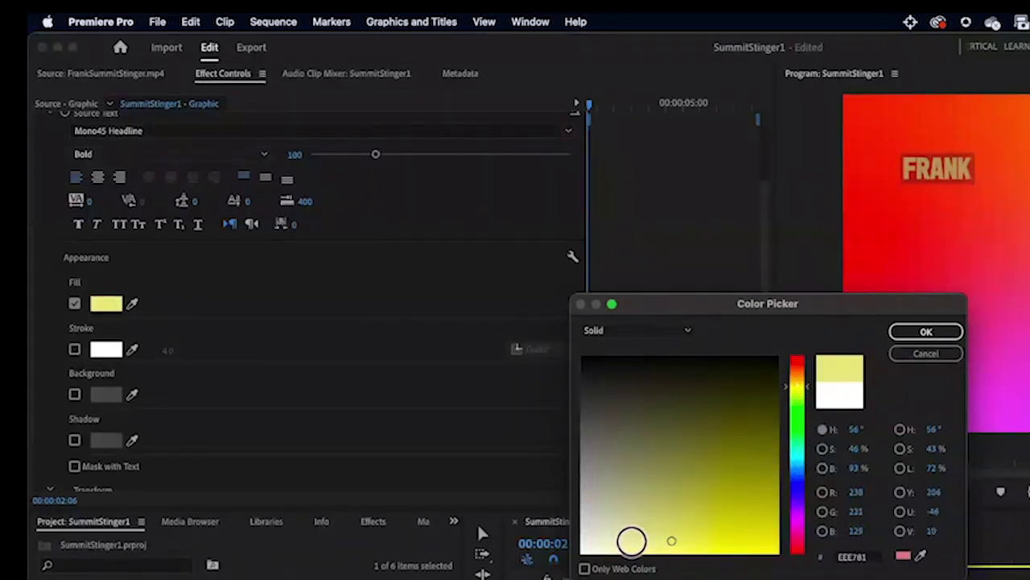
click(613, 541)
click(606, 539)
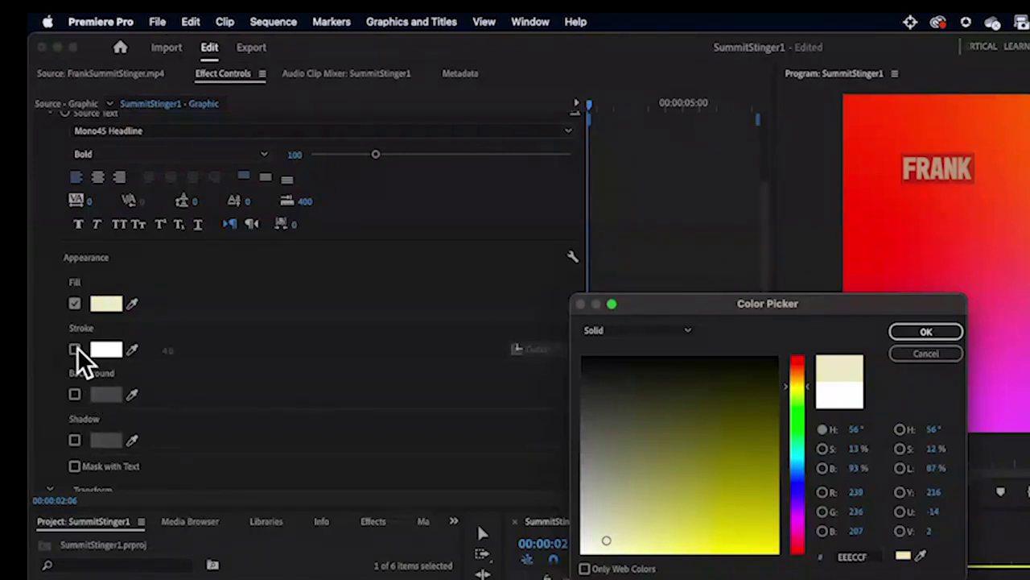
click(943, 332)
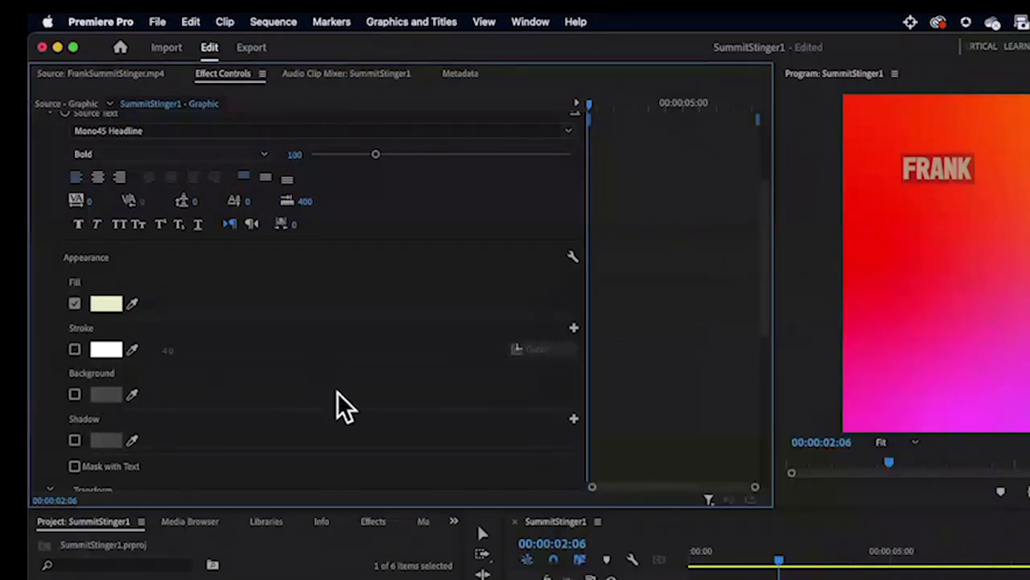
Enable the stroke, background and shadow for the "Frank" text
click(74, 349)
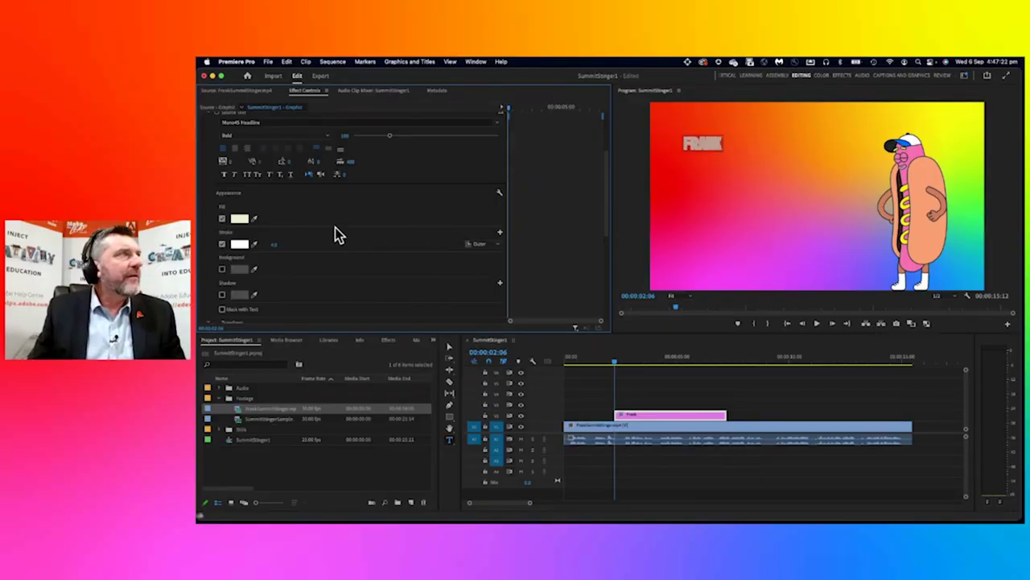
click(222, 269)
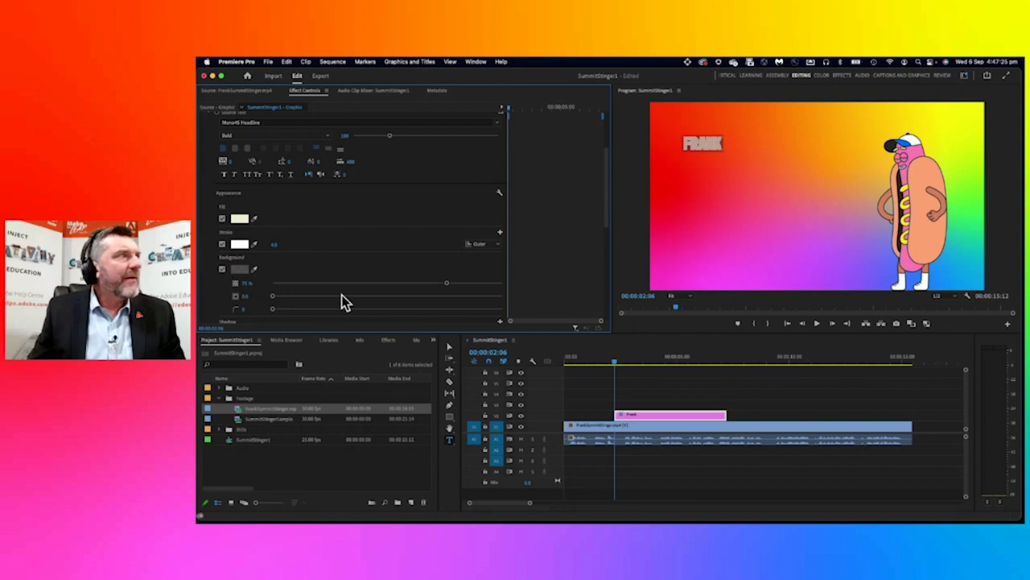
scroll(293, 274, down, 2)
scroll(292, 268, down, 1)
click(223, 266)
scroll(292, 254, down, 3)
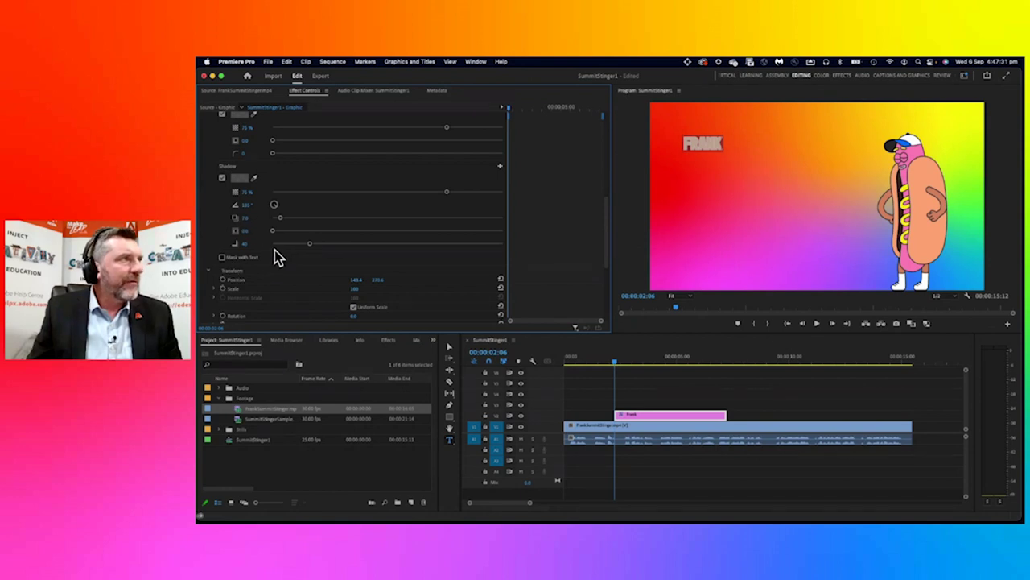
Shift the "Frank" text slightly to the left with its Transform Position, and switch to the Selection tool
scroll(350, 281, down, 1)
click(352, 281)
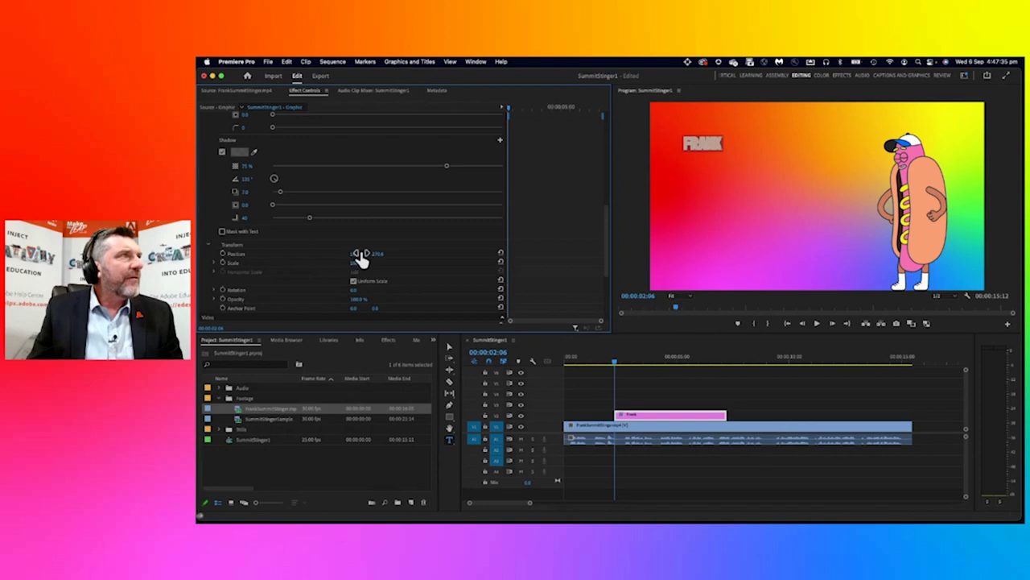
drag(362, 256, 362, 256)
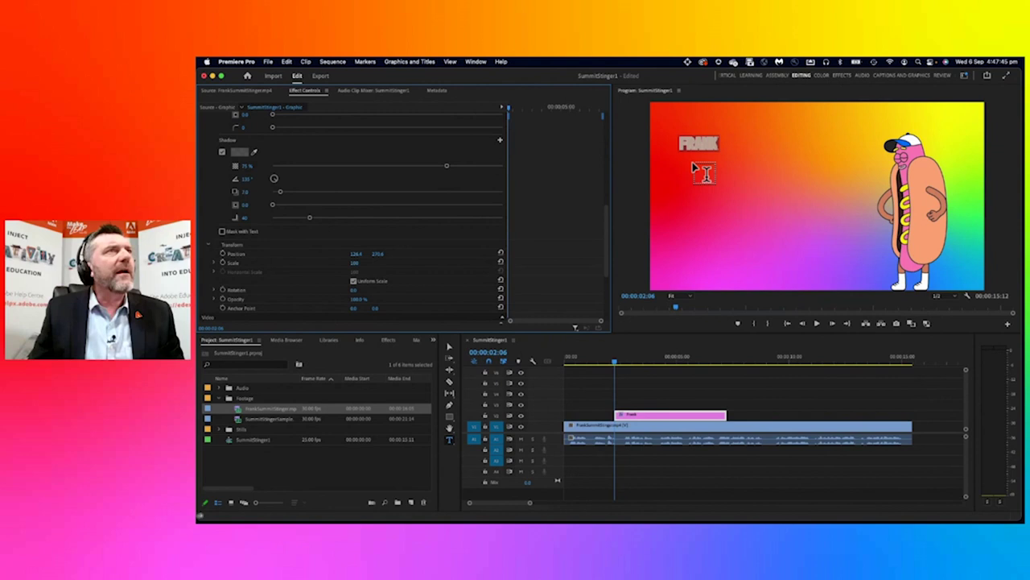
click(448, 346)
click(699, 174)
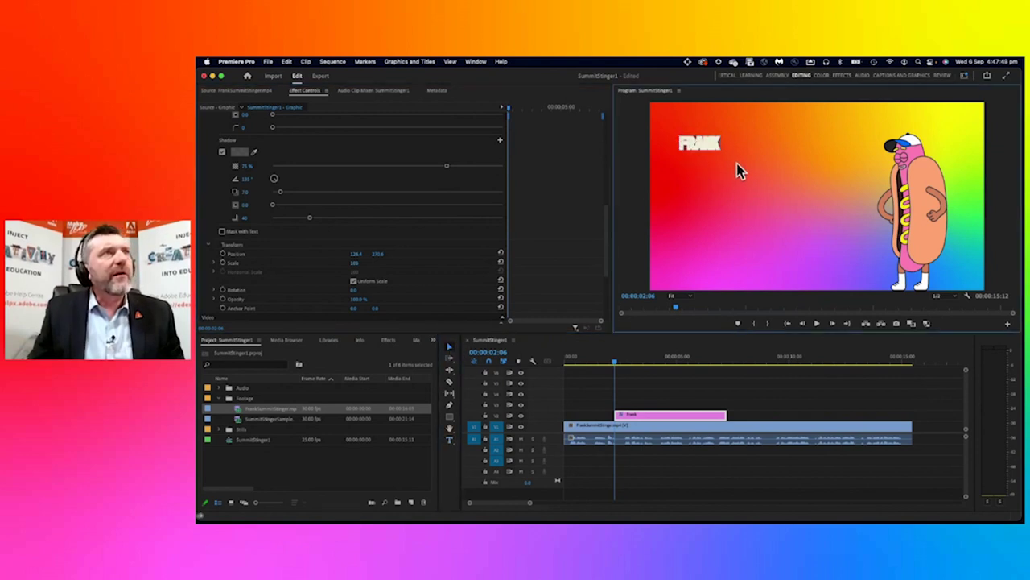
Turn off the text's background and stroke, and adjust its shadow to 73% opacity, 144° angle and 22.9 distance
scroll(234, 212, up, 4)
click(223, 200)
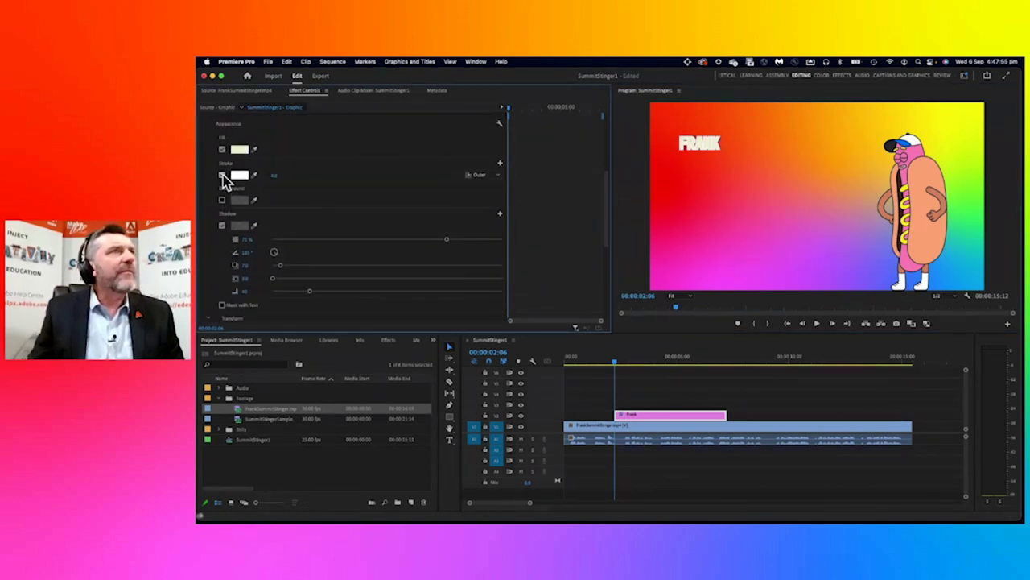
click(222, 175)
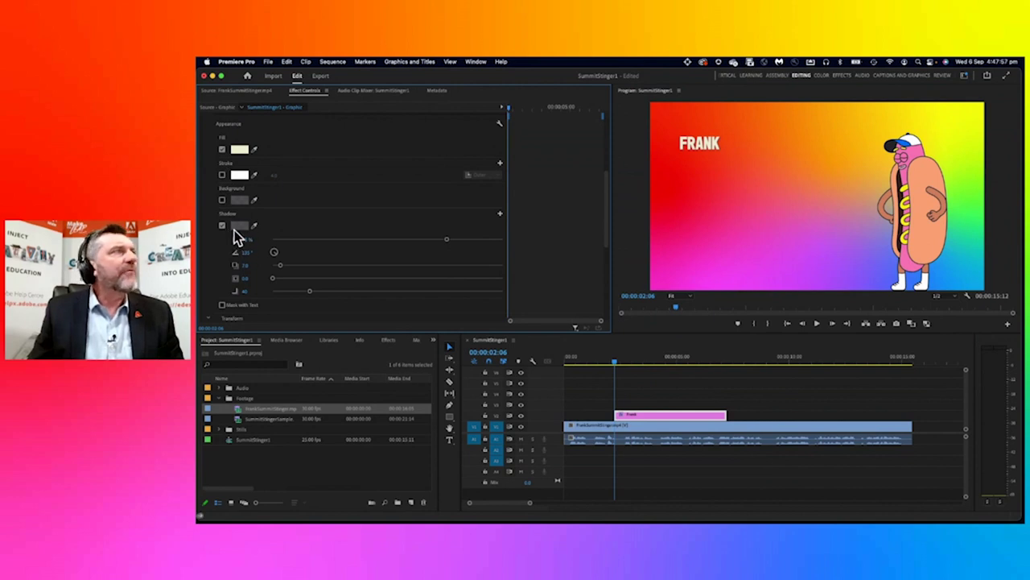
mouse_move(446, 241)
mouse_down()
mouse_move(459, 240)
mouse_move(443, 240)
mouse_up()
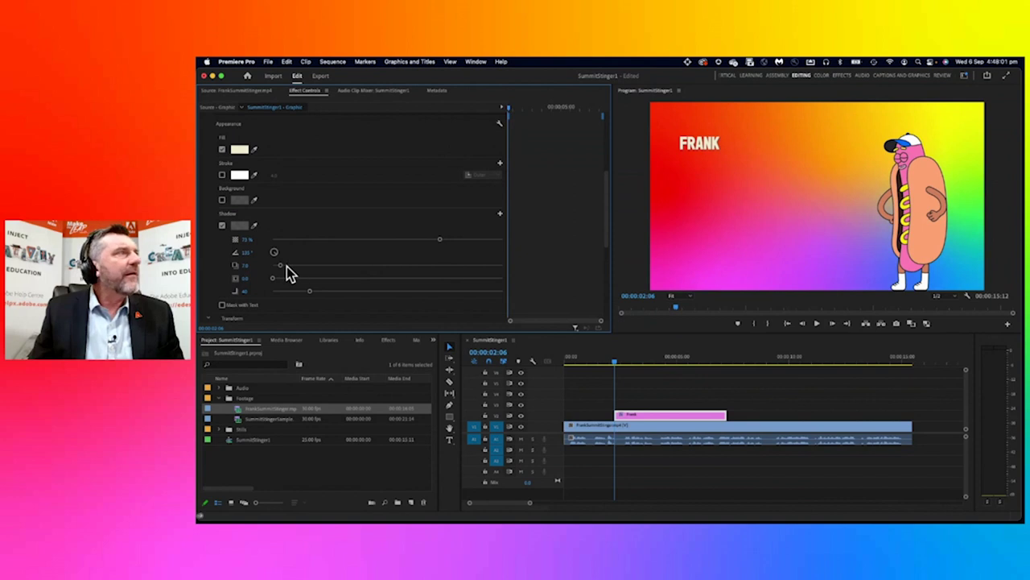
drag(282, 267, 299, 268)
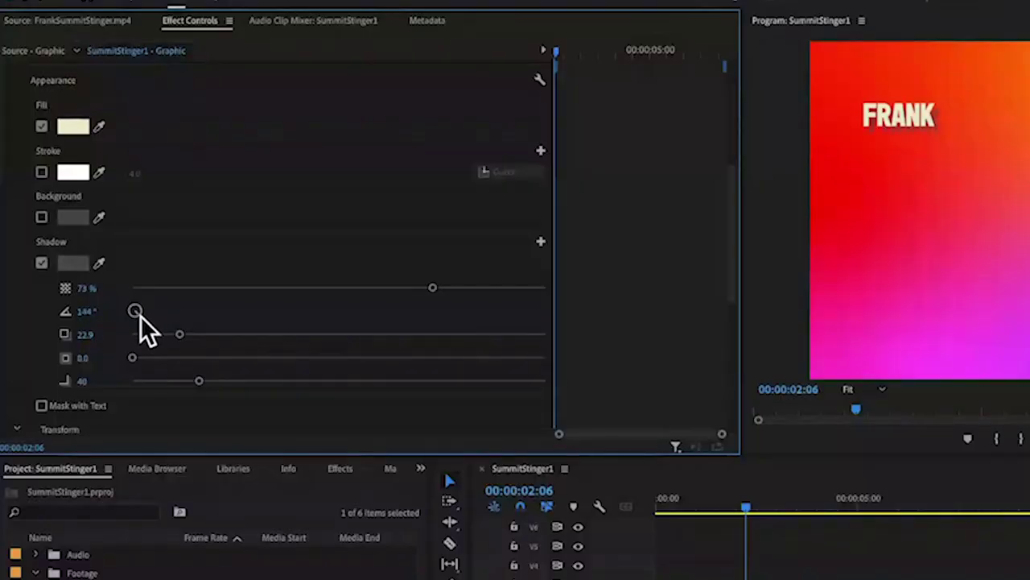
Play the sequence from 00:00:00:07 to check the title's timing and extend the start of the Frank title slightly earlier
drag(745, 503, 664, 501)
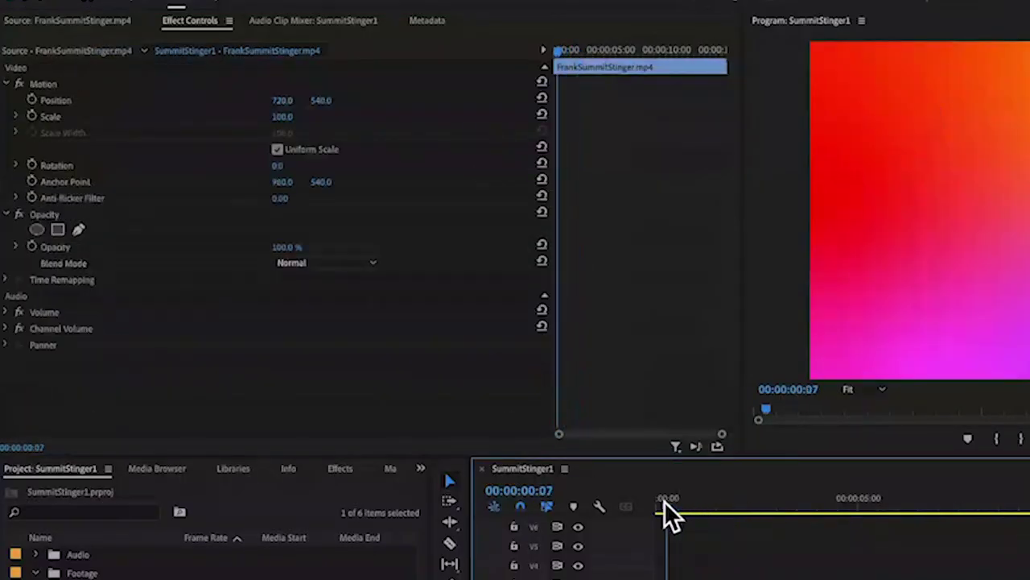
key(space)
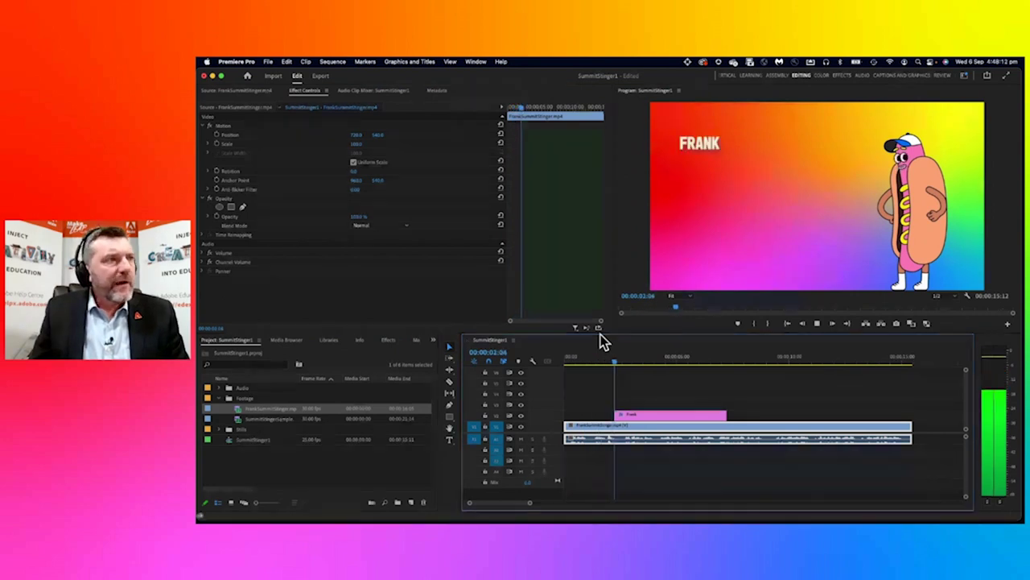
click(601, 366)
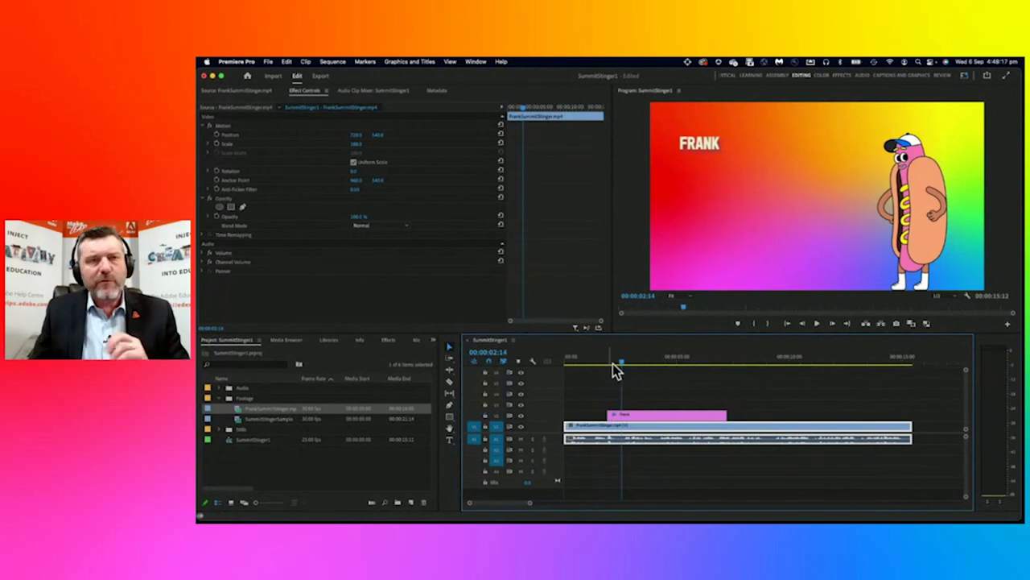
Select the "Frank" text in the picture and increase its font size above 100
click(692, 146)
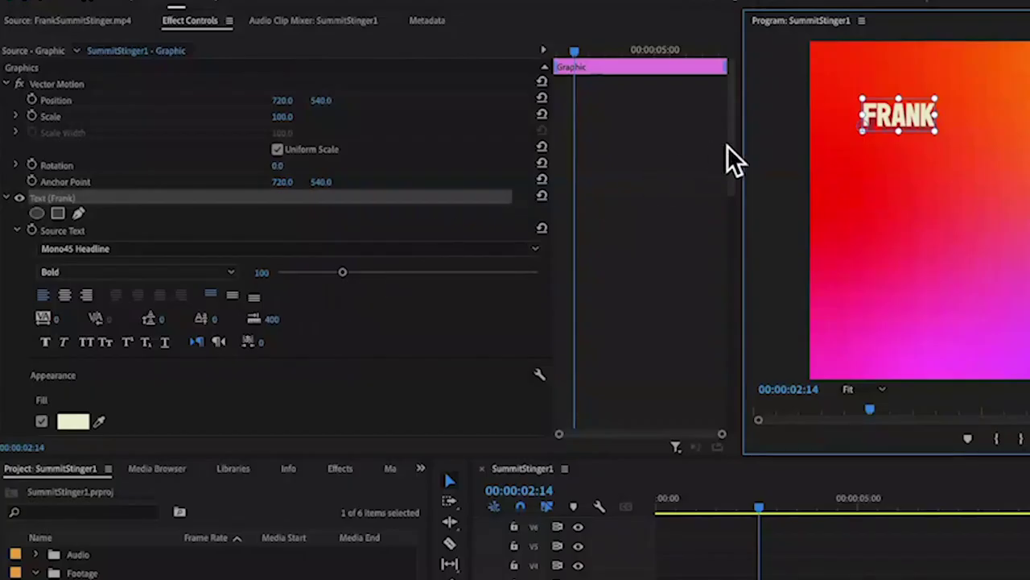
click(885, 115)
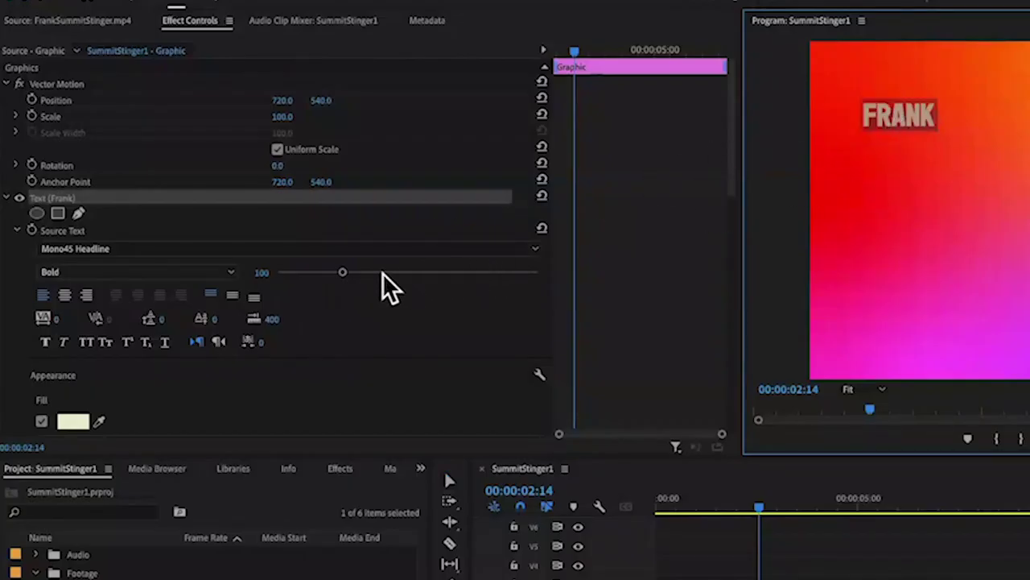
drag(341, 272, 374, 272)
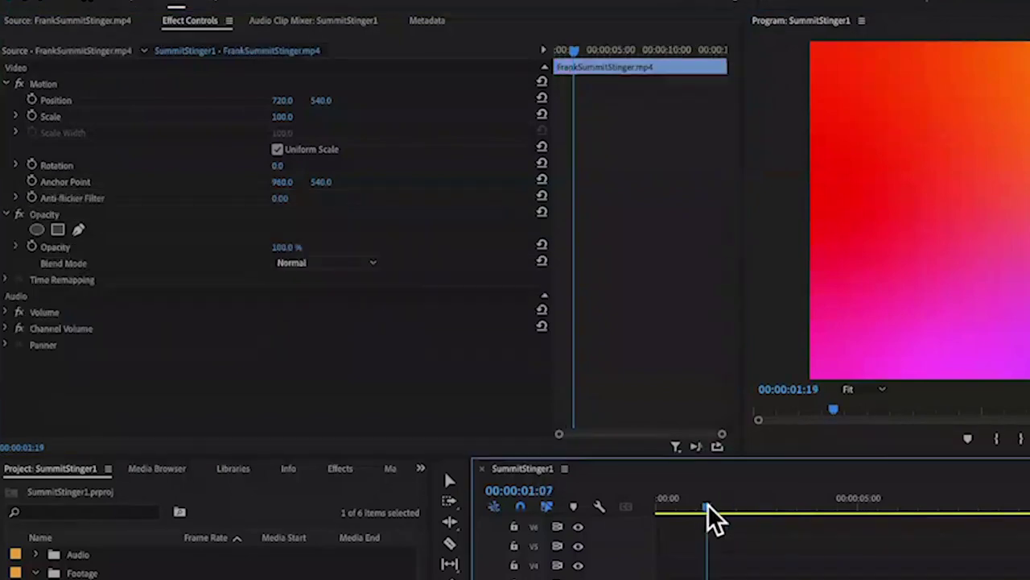
Move the playhead back before the Frank title and play the sequence to check how the enlarged text appears
mouse_move(706, 518)
mouse_down()
mouse_move(701, 511)
mouse_move(716, 510)
mouse_move(702, 504)
mouse_up()
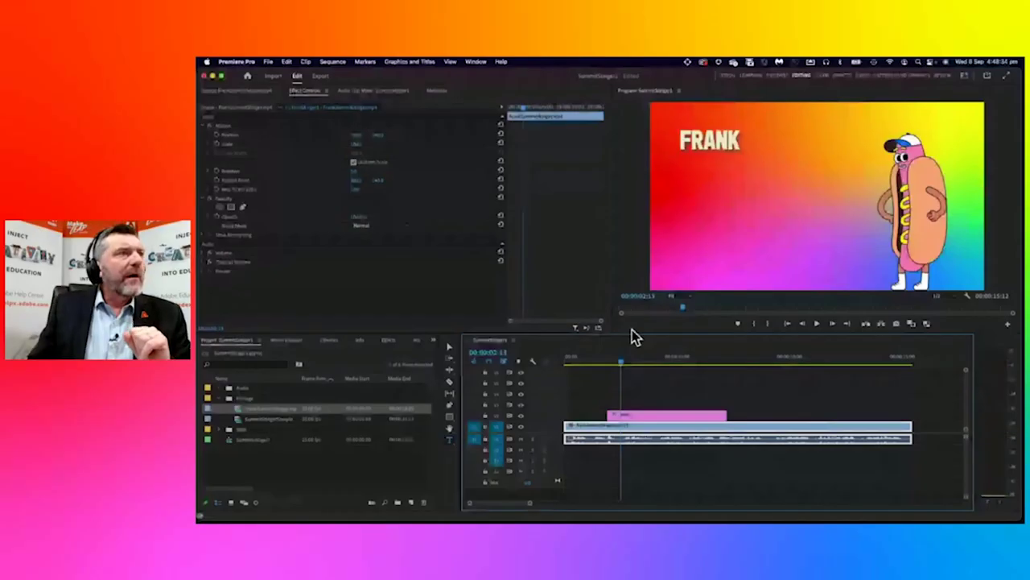
drag(620, 363, 598, 362)
key(space)
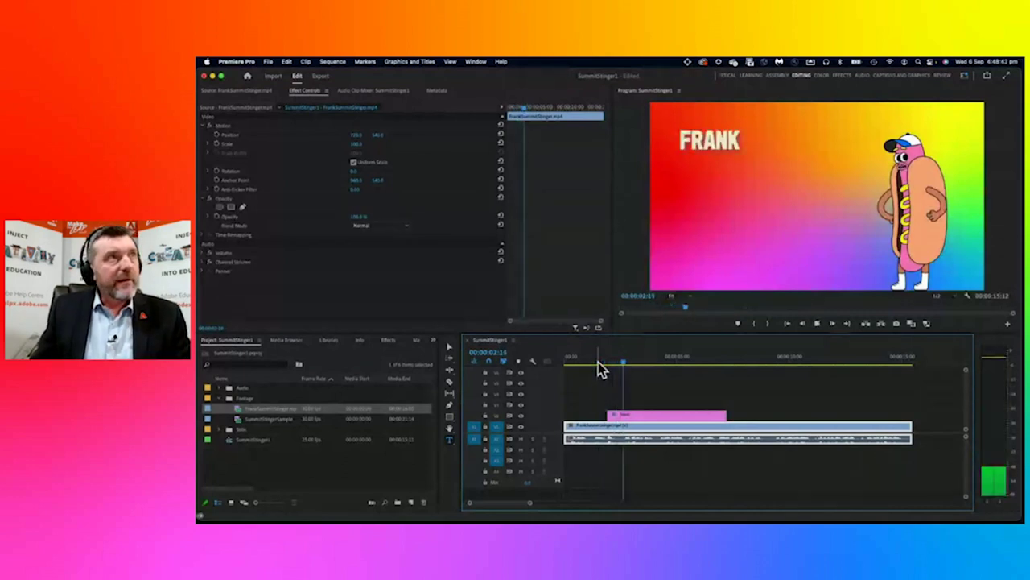
key(space)
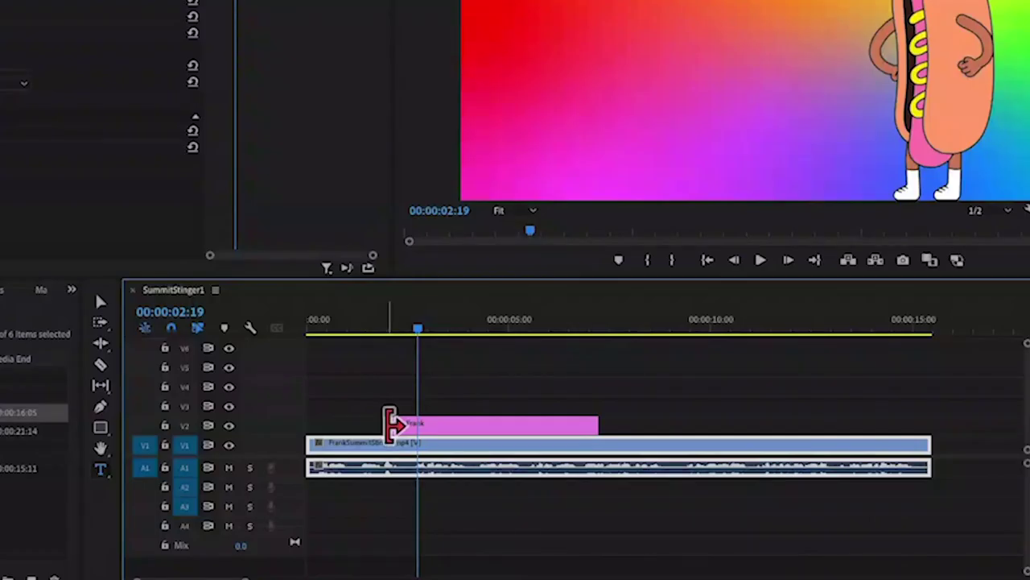
Apply the default Cross Dissolve transition to the start of the Frank title and preview it from 00:00:01:22
right_click(389, 428)
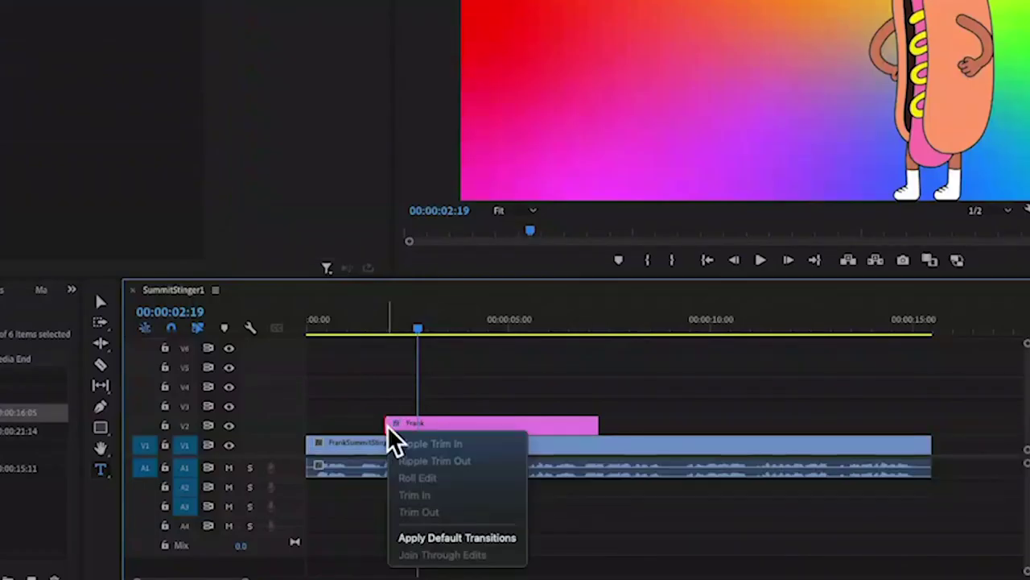
click(452, 540)
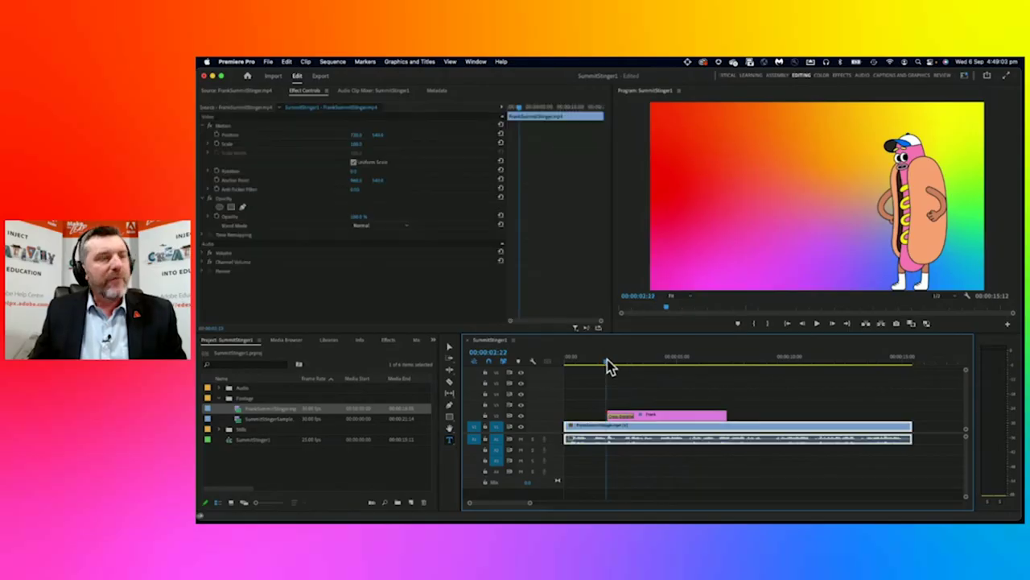
key(space)
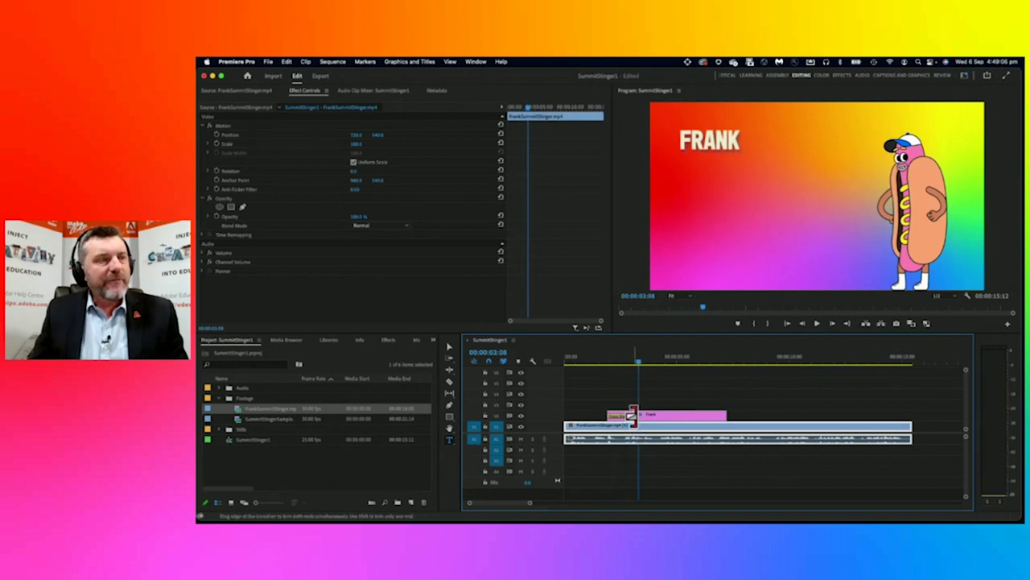
Magnify the timeline around the Frank title and shorten its Cross Dissolve to a duration of 00:00:00:14
drag(529, 503, 515, 508)
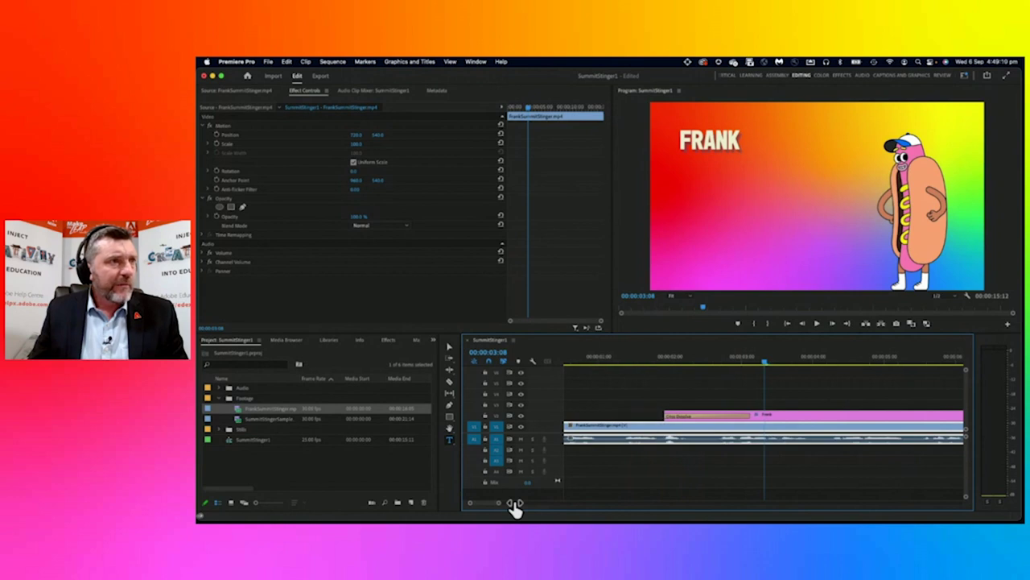
drag(748, 414, 703, 412)
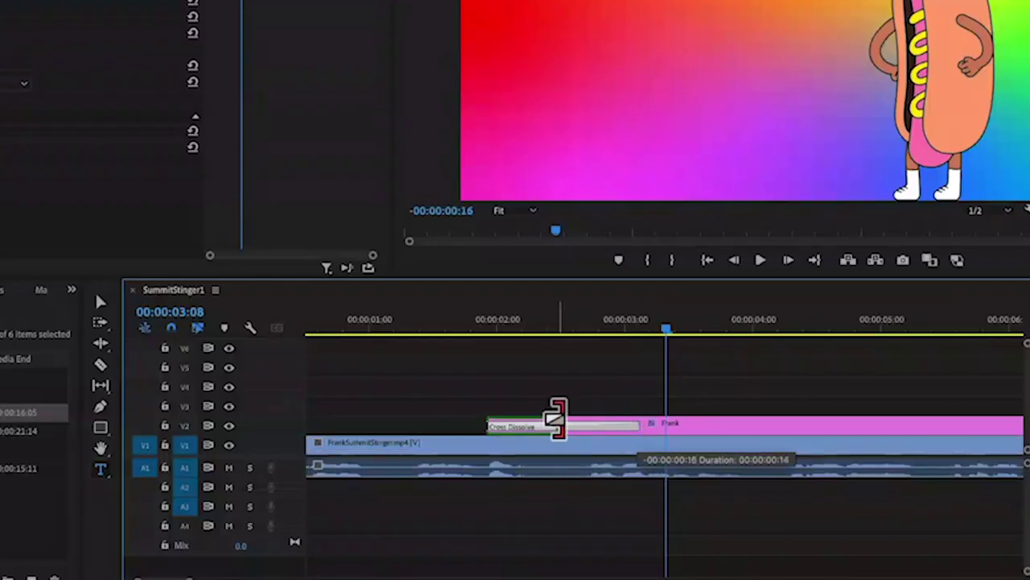
Set the Frank title's Cross Dissolve to a duration of 00:00:00:14 and play the sequence to check the quick fade-in
drag(555, 418, 556, 418)
key(space)
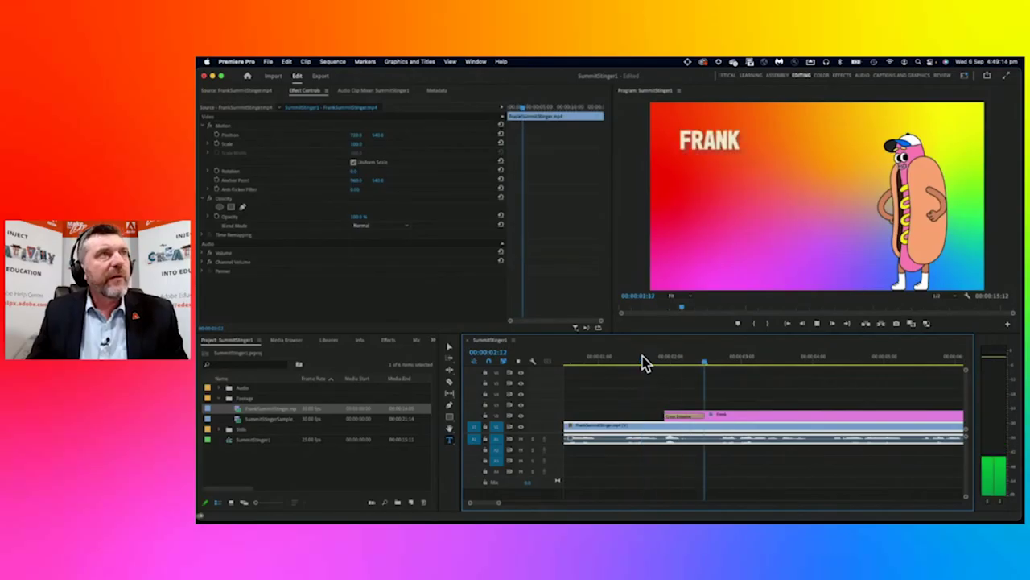
key(space)
Lengthen the Frank title's Cross Dissolve to a little over three seconds and preview the slow fade from just before the title
drag(702, 414, 903, 416)
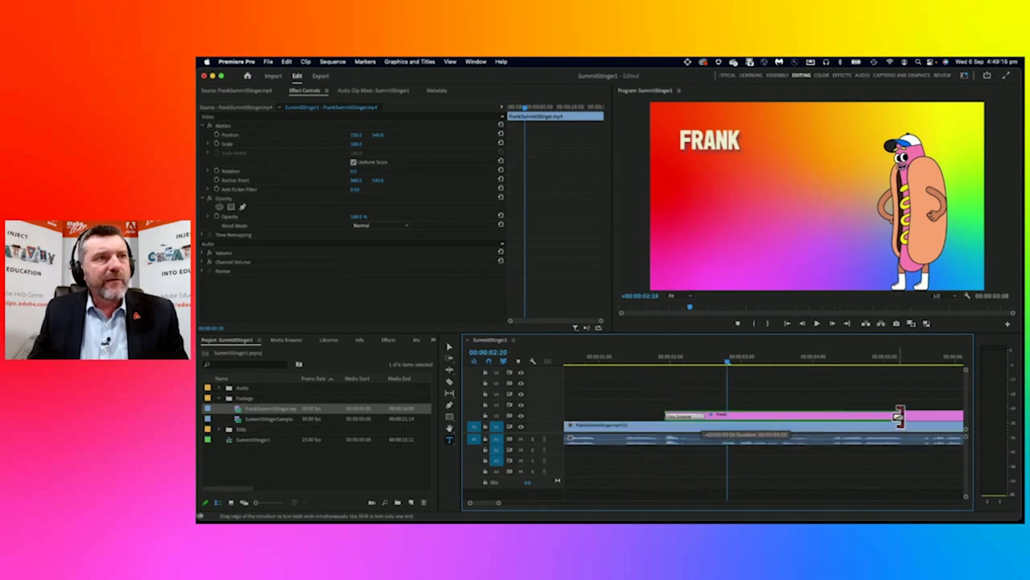
click(652, 363)
key(space)
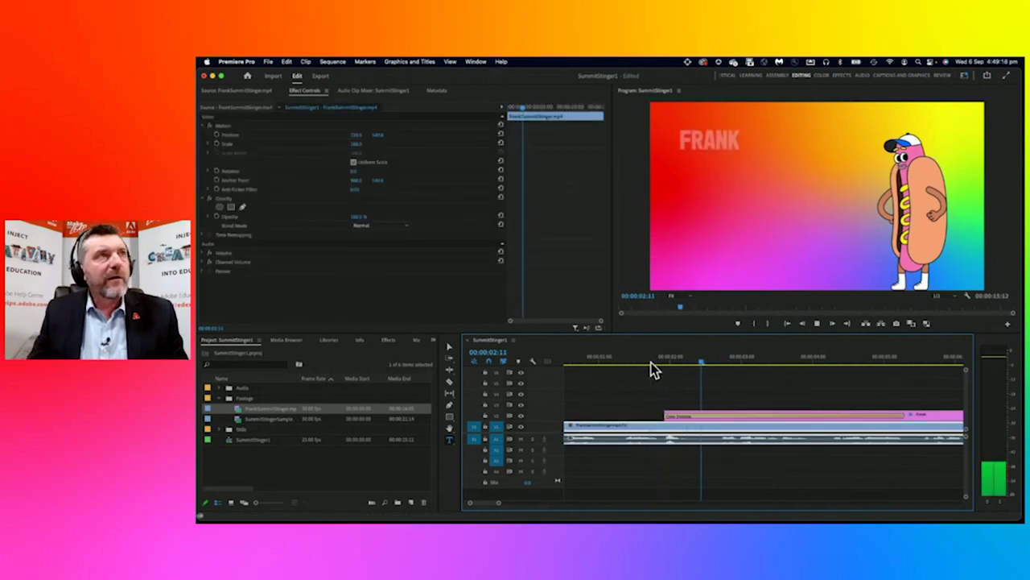
key(space)
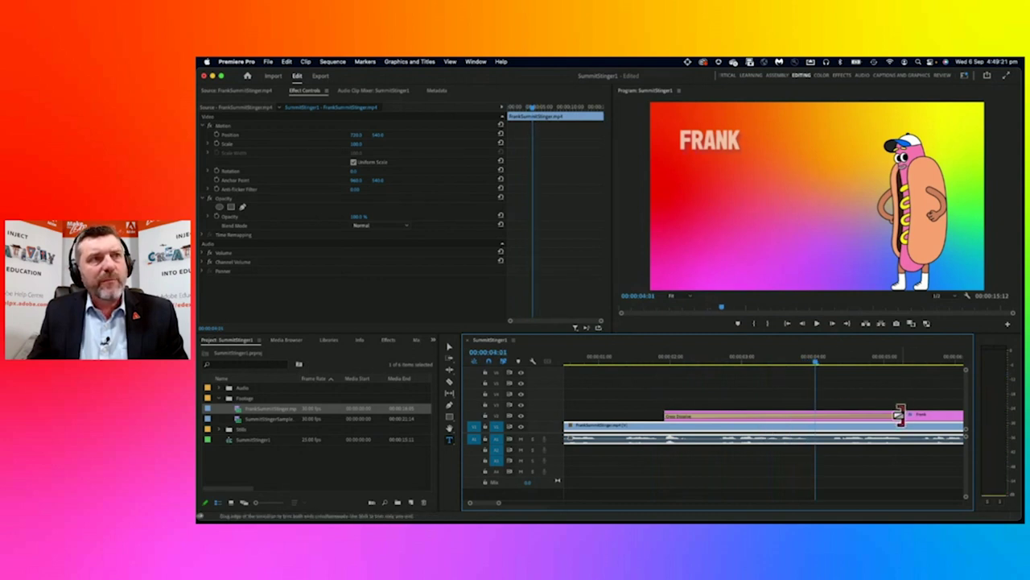
Shorten the Frank title's Cross Dissolve to about one second and play the sequence from 00:00:01:18
drag(899, 416, 743, 415)
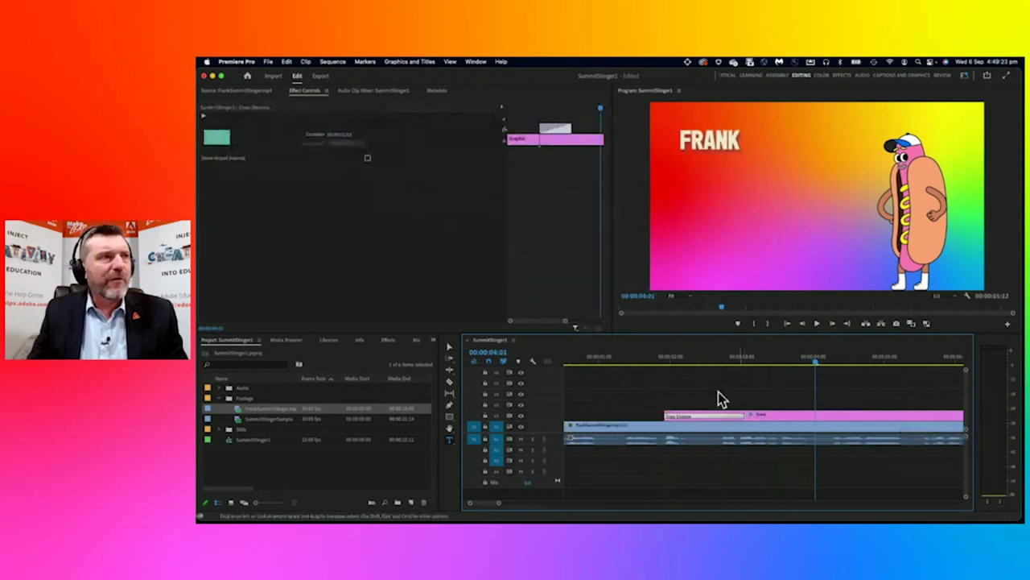
click(651, 359)
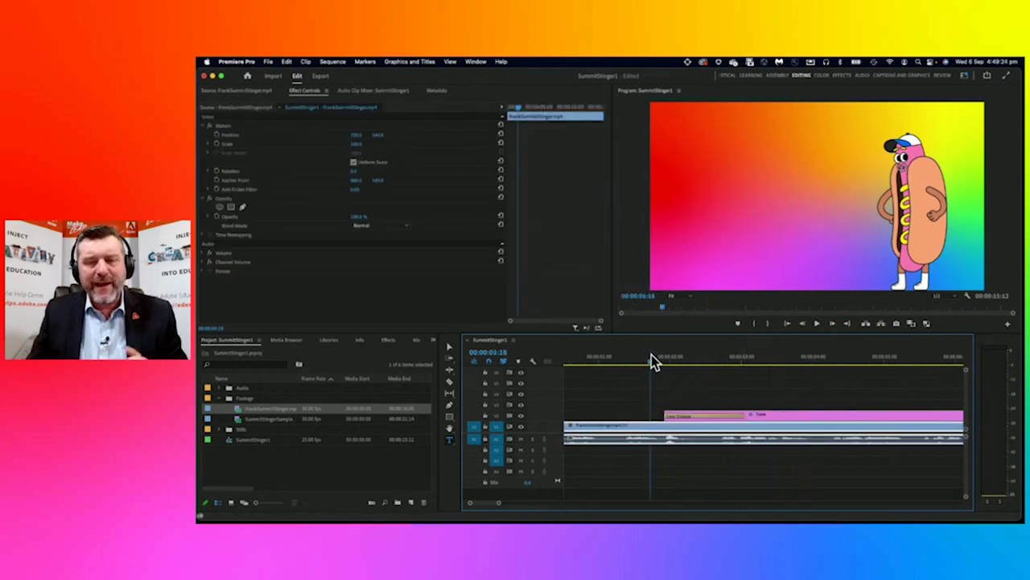
drag(500, 502, 521, 503)
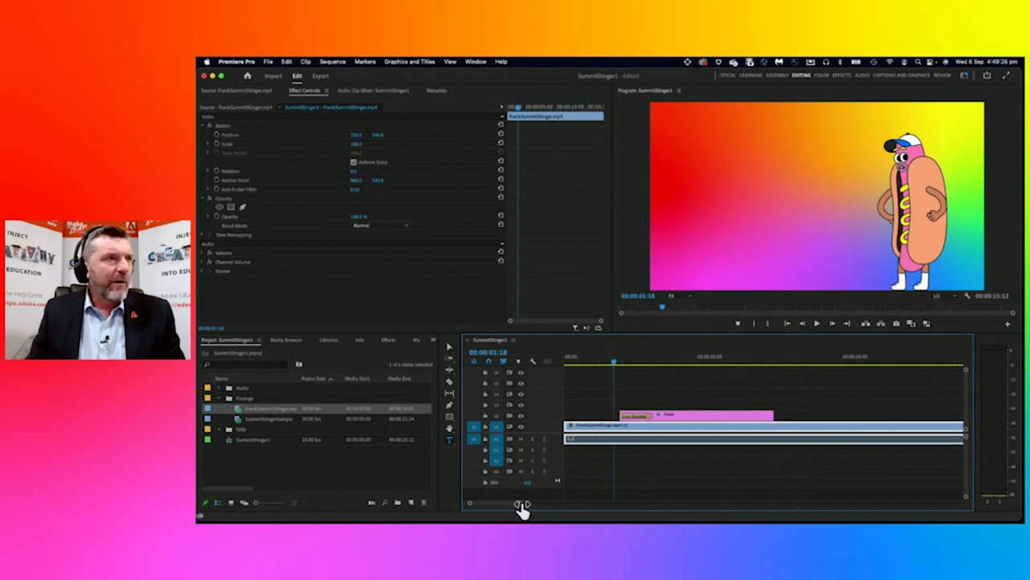
key(space)
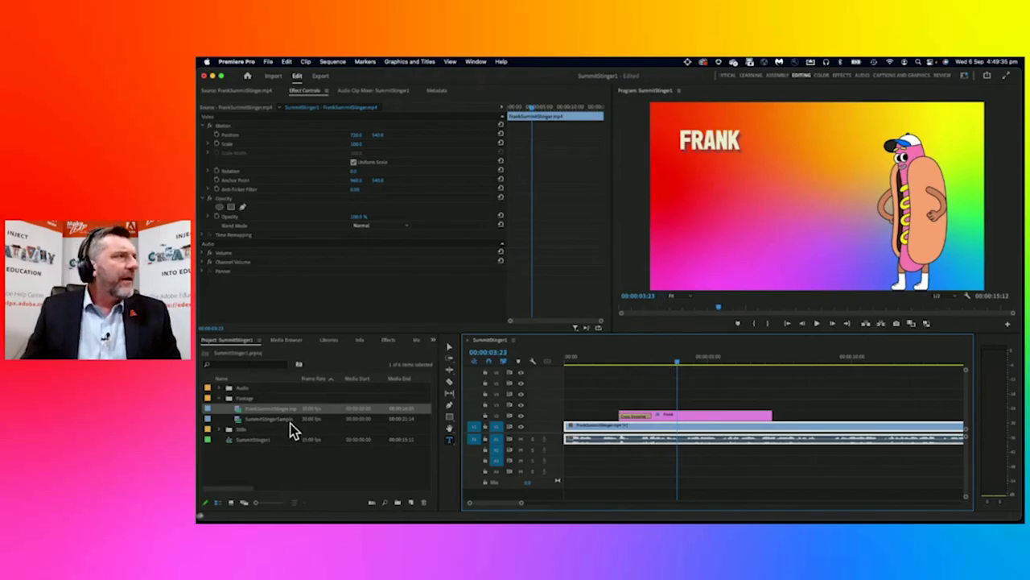
Expand the Stills folder in the project and open ExpressLogo22.png in the Source Monitor
click(222, 429)
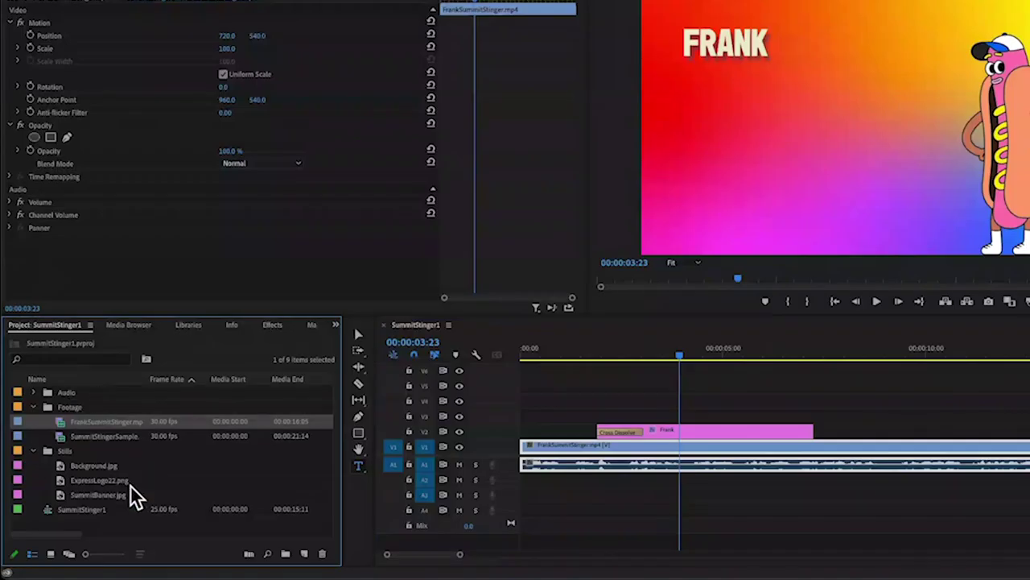
double_click(60, 481)
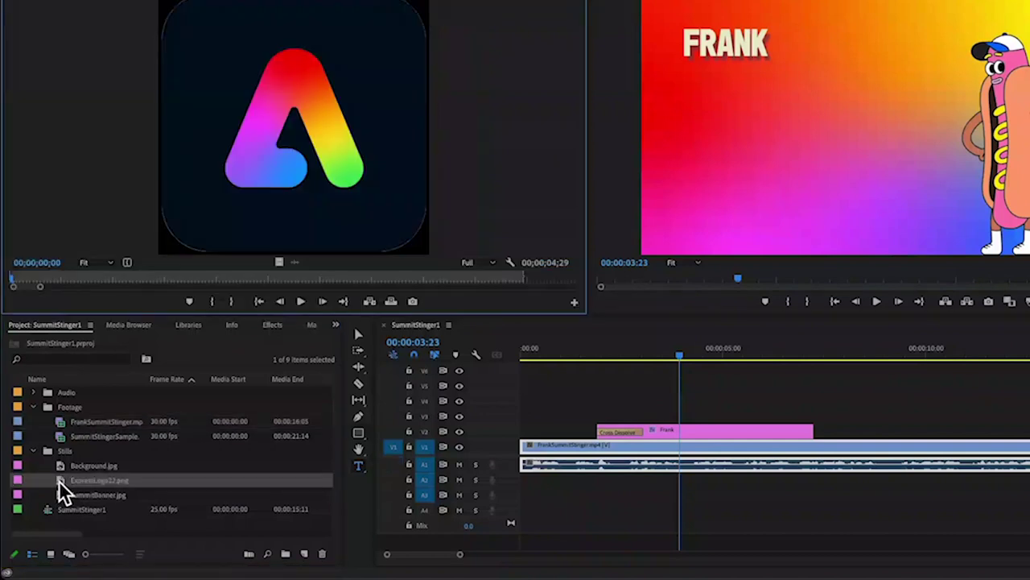